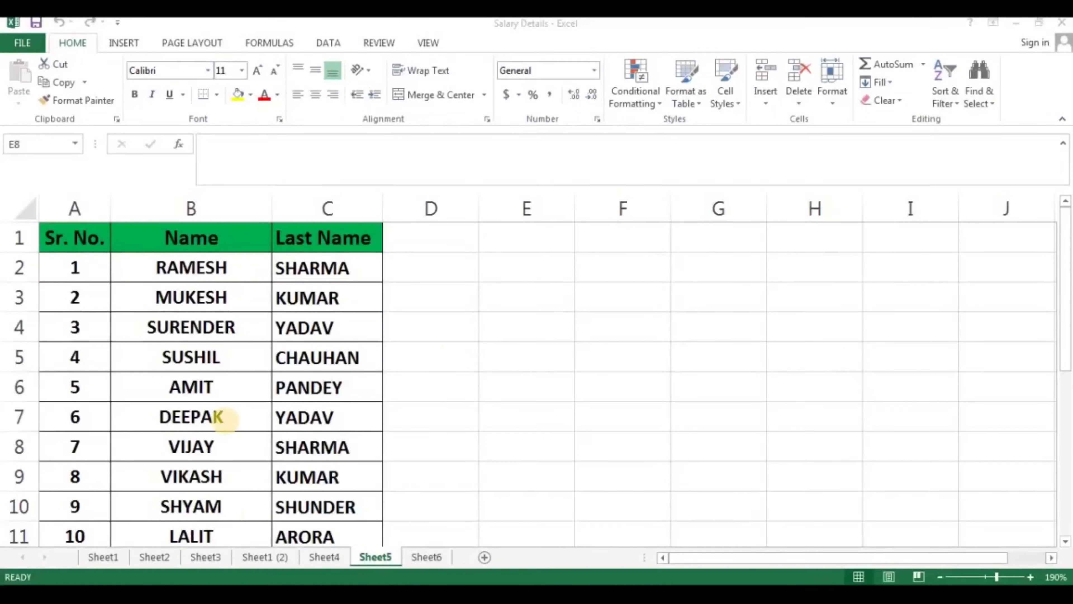
Step: Review Sheet1, Sheet2, Sheet3 and Sheet1 (2) in turn, ending back on Sheet1
{"action": "left_click", "coordinate": [527, 446]}
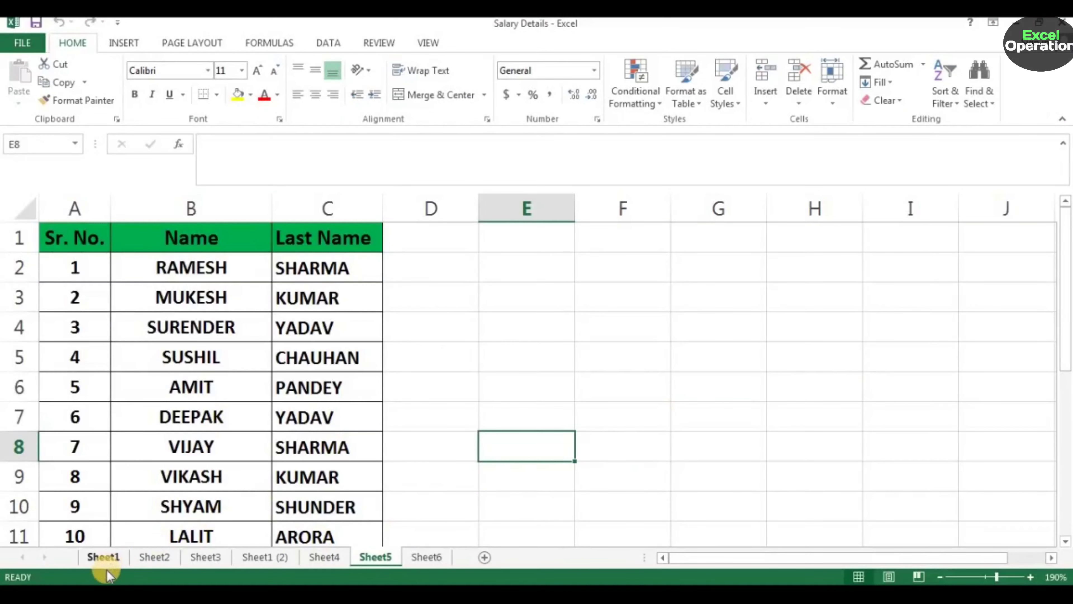
{"action": "left_click", "coordinate": [101, 557]}
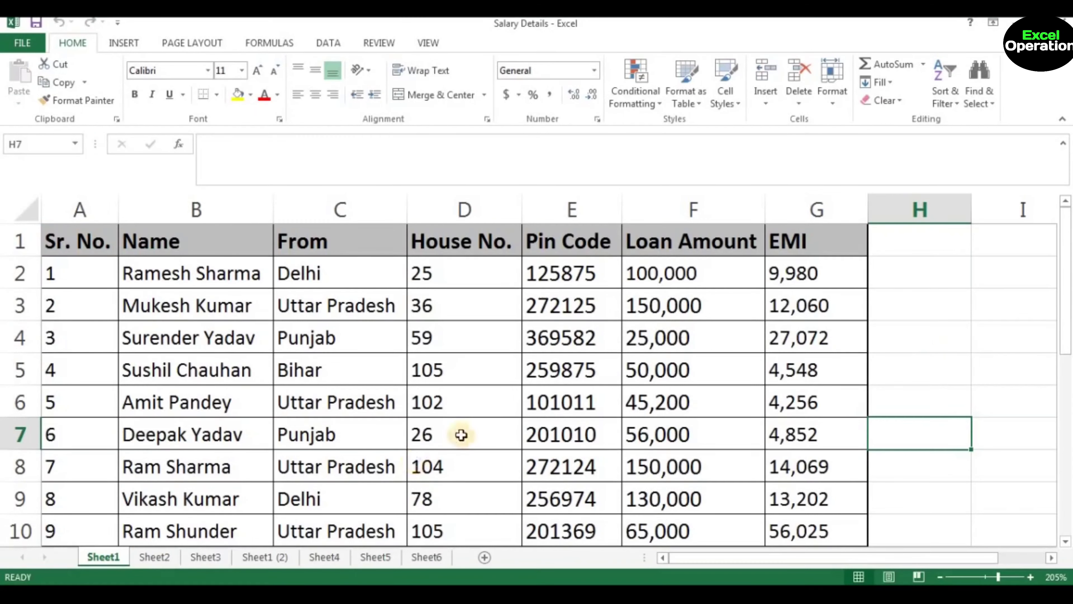
{"action": "left_click", "coordinate": [156, 558]}
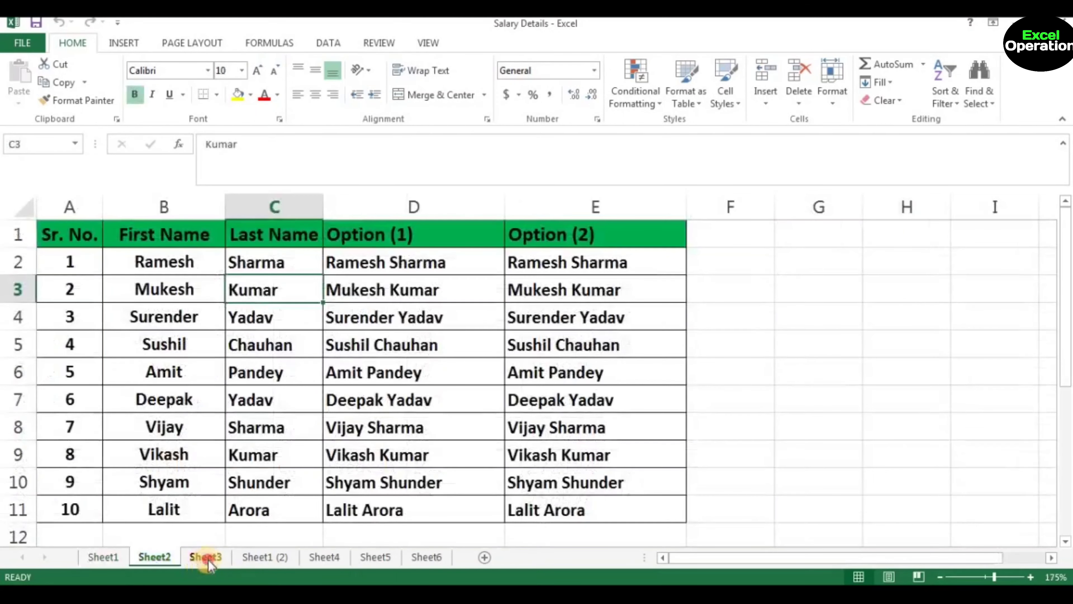
{"action": "left_click", "coordinate": [207, 558]}
{"action": "left_click", "coordinate": [247, 554]}
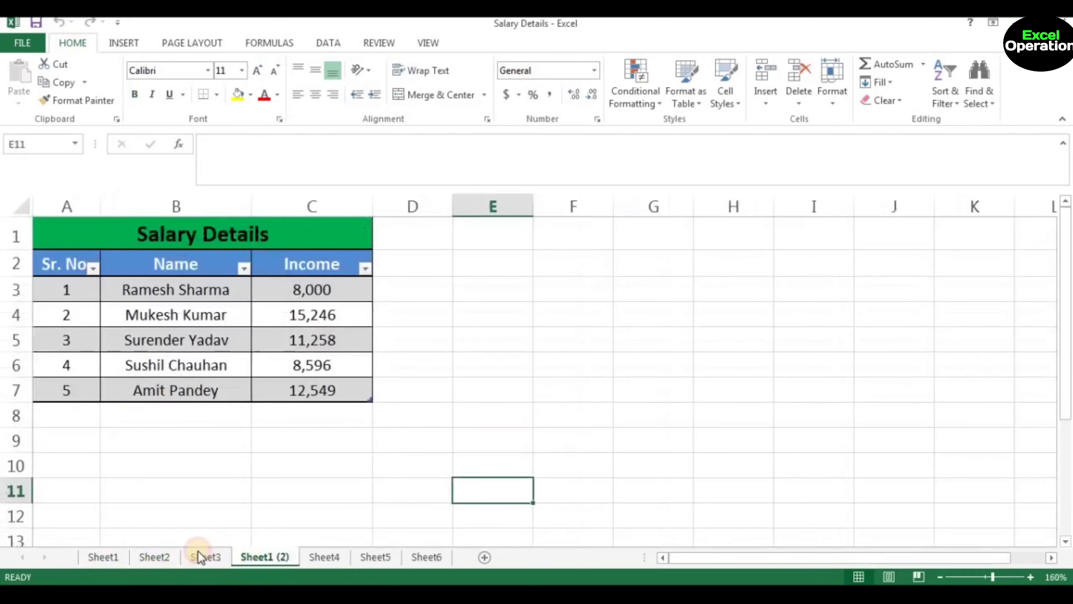
{"action": "left_click", "coordinate": [109, 558]}
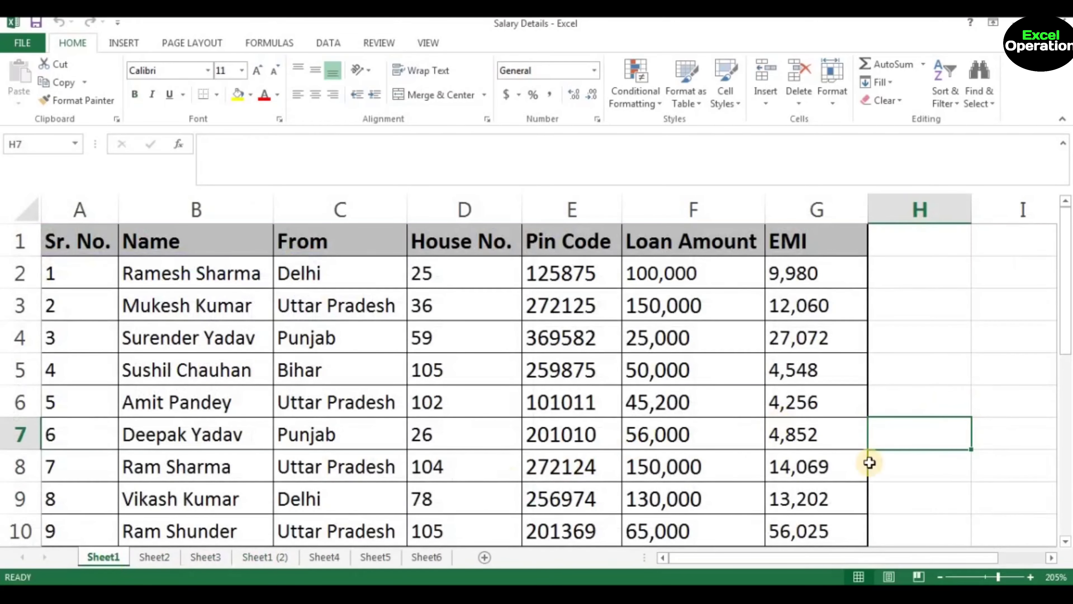
Step: On Sheet2, inspect the CONCATENATE formulas in cells E5 and E7 of the name table
{"action": "left_click", "coordinate": [163, 556]}
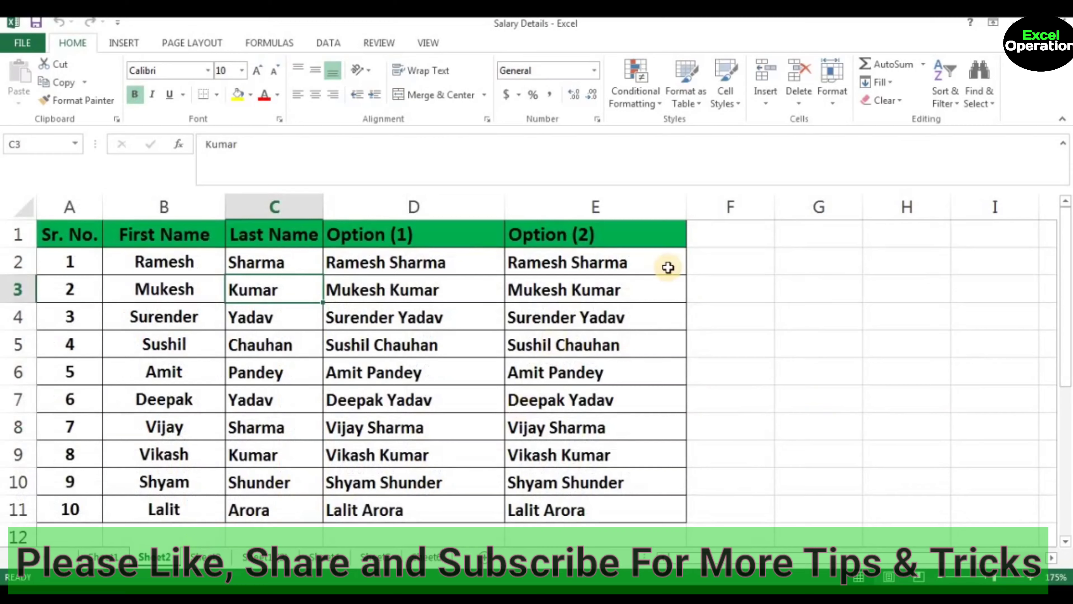
{"action": "left_click", "coordinate": [811, 335]}
{"action": "left_click", "coordinate": [634, 340]}
{"action": "left_click", "coordinate": [635, 402]}
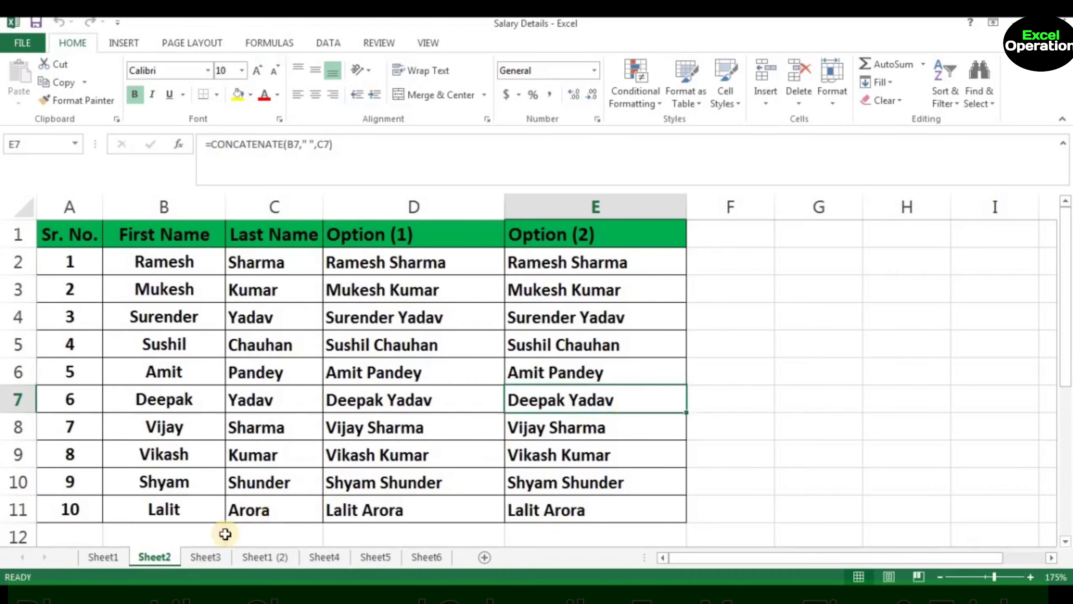
Step: Look over Sheet3 and Sheet1 (2), then settle on Sheet1's loan table at cell H2
{"action": "left_click", "coordinate": [209, 555]}
{"action": "left_click", "coordinate": [742, 350]}
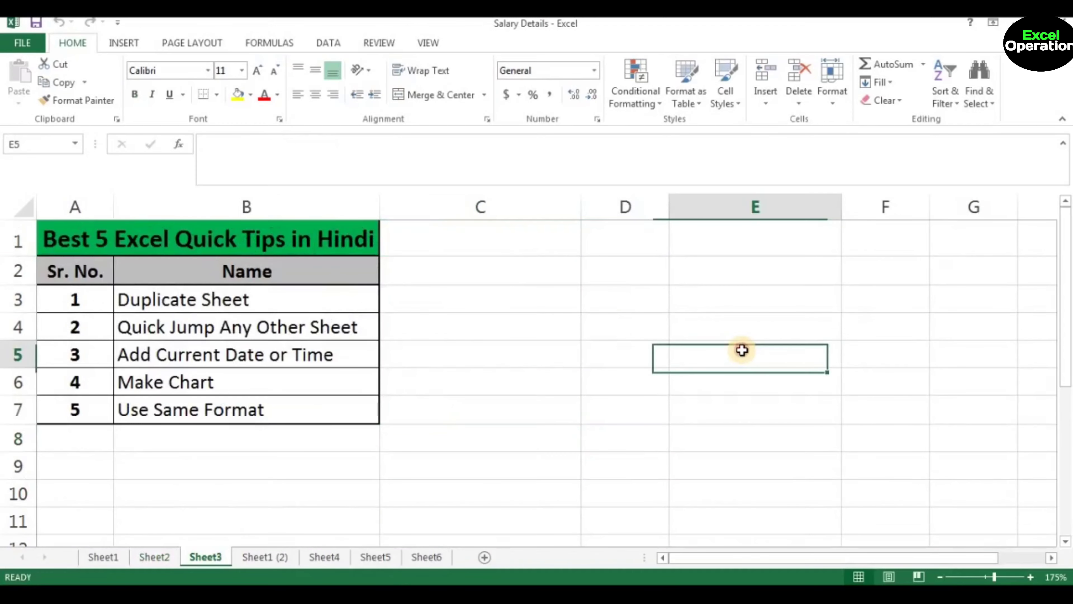
{"action": "left_click", "coordinate": [268, 556]}
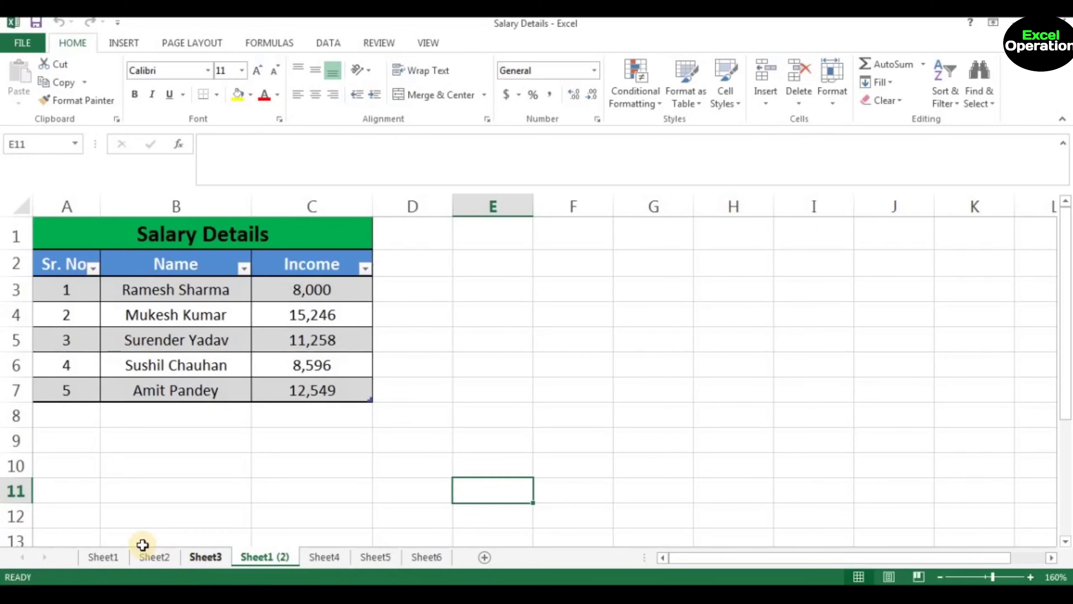
{"action": "left_click", "coordinate": [106, 552]}
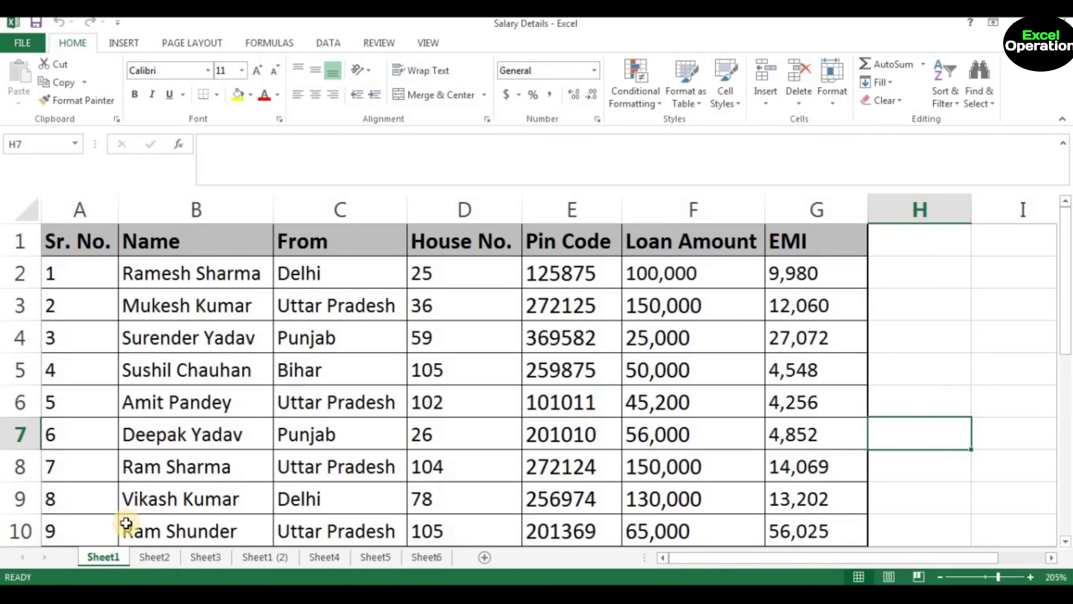
{"action": "left_click", "coordinate": [979, 305]}
{"action": "left_click", "coordinate": [920, 262]}
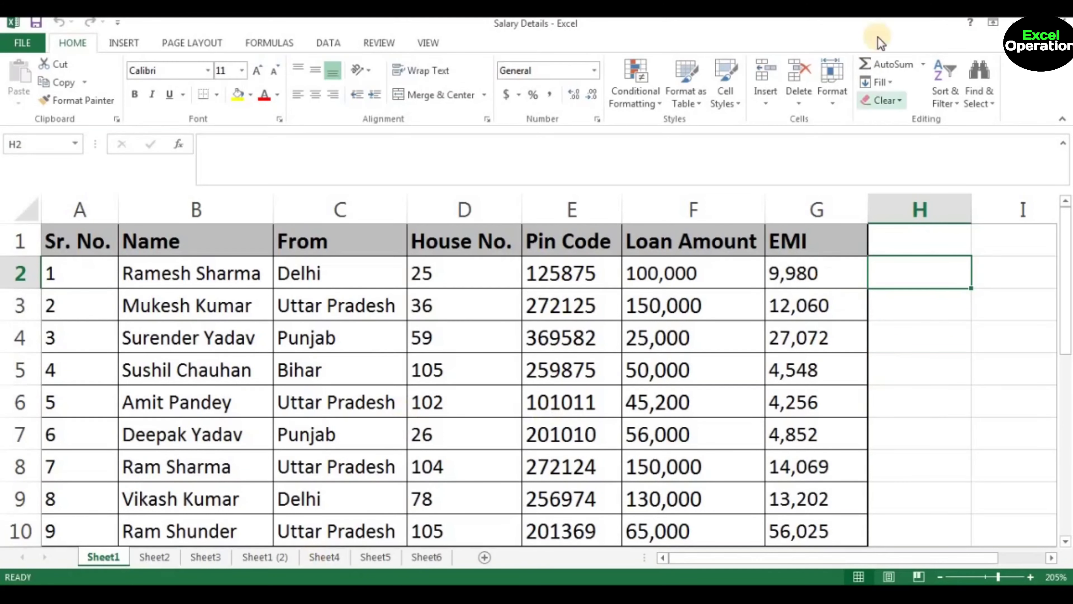
{"action": "left_click", "coordinate": [165, 560]}
{"action": "left_click", "coordinate": [186, 560]}
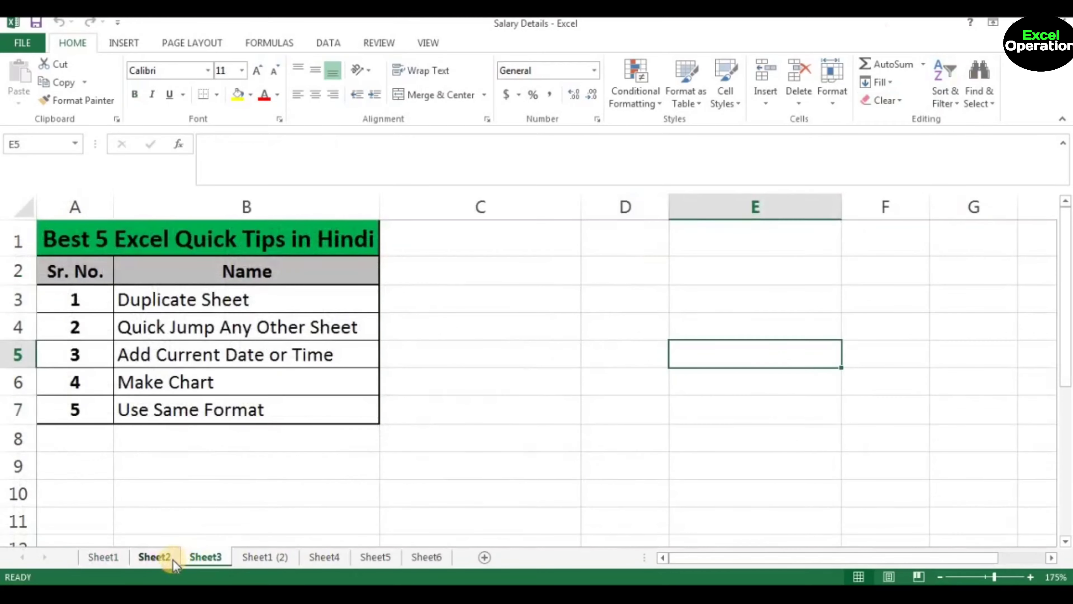
{"action": "left_click", "coordinate": [156, 557]}
{"action": "left_click", "coordinate": [100, 559]}
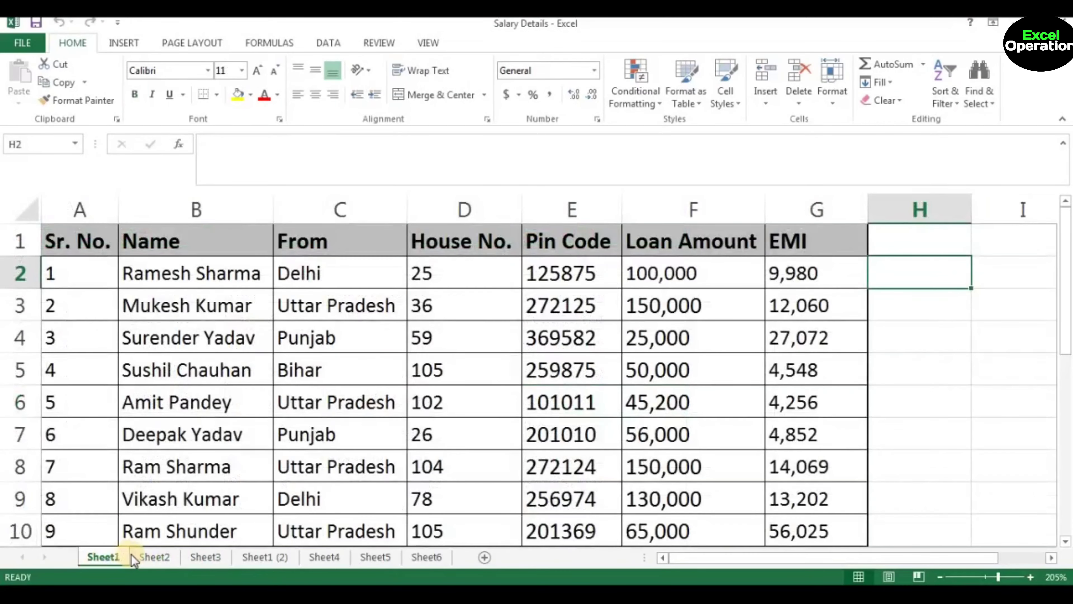
{"action": "left_click", "coordinate": [149, 557]}
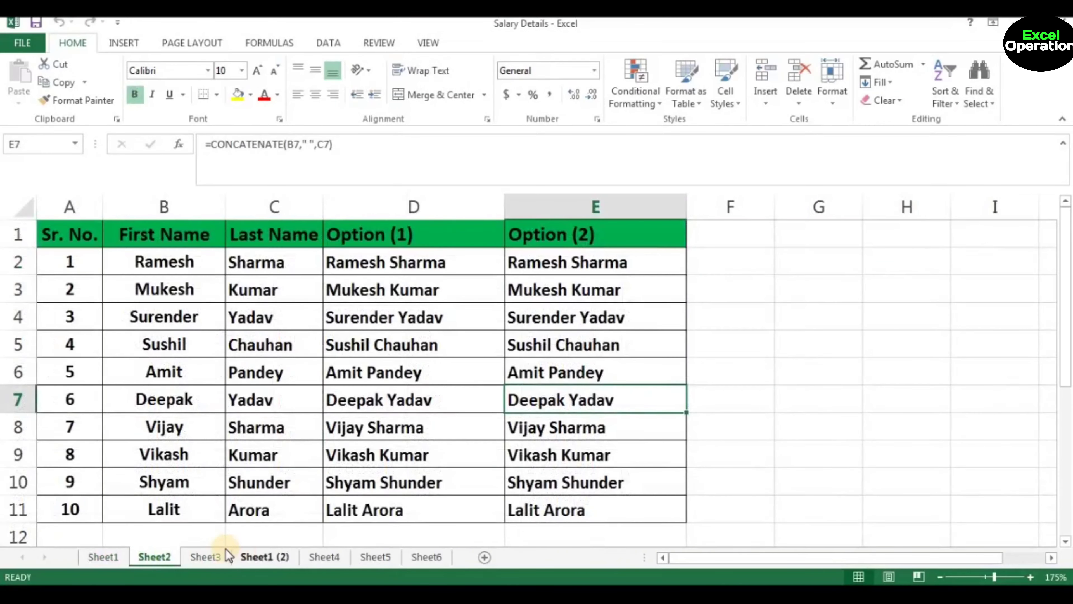
{"action": "left_click", "coordinate": [205, 558]}
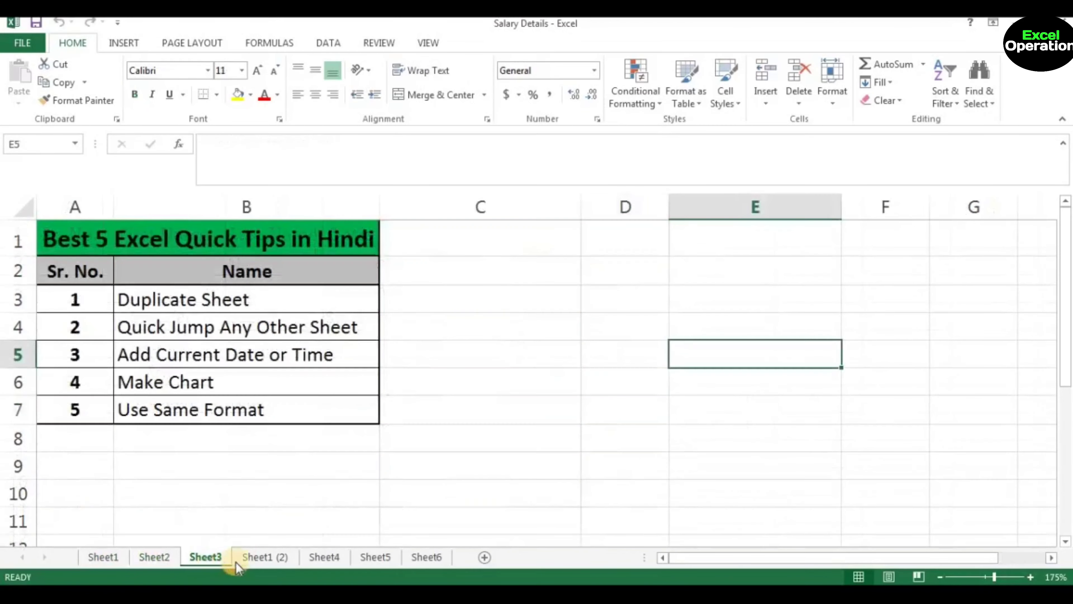
{"action": "key", "text": "ctrl+Page_Down"}
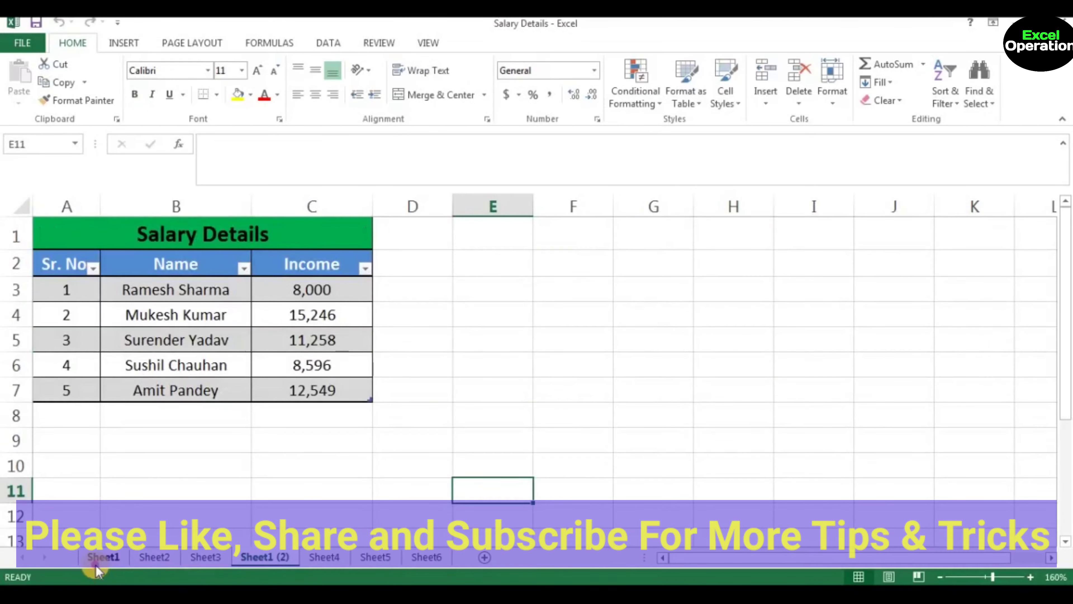
{"action": "left_click", "coordinate": [101, 558]}
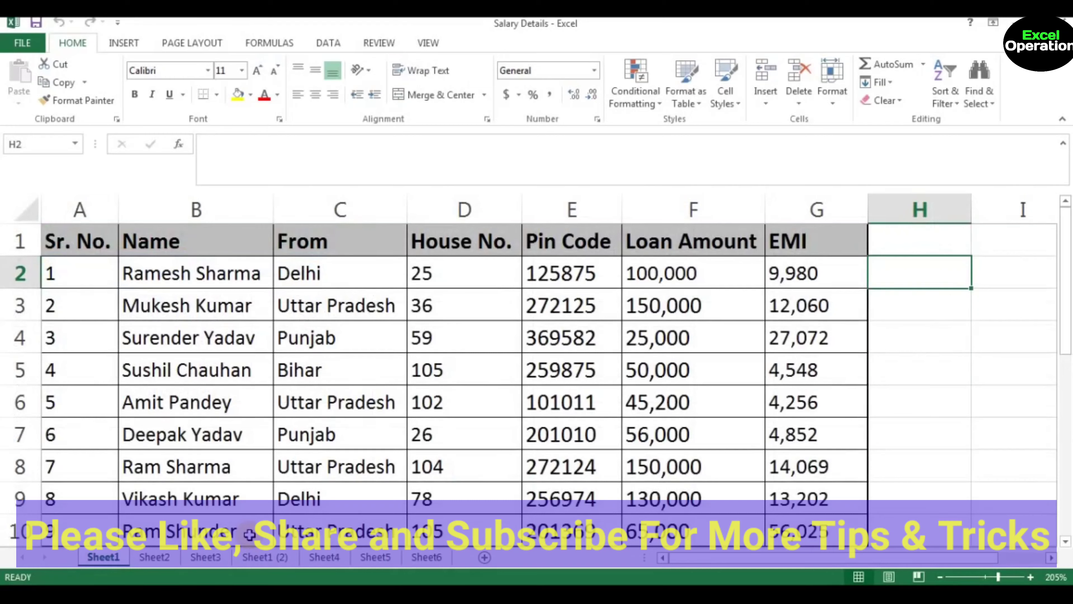
{"action": "left_click", "coordinate": [30, 42]}
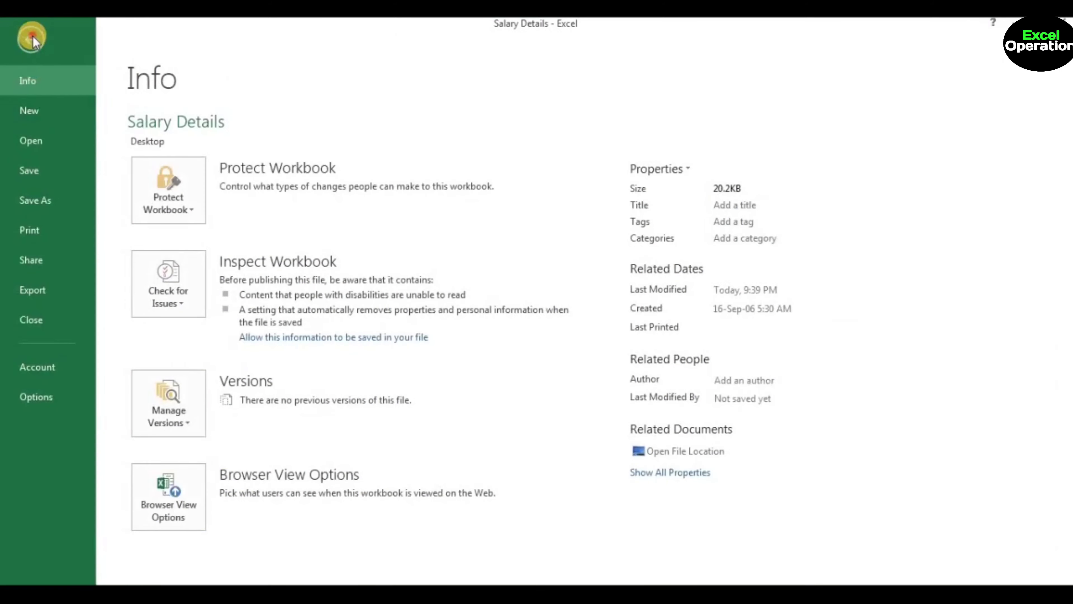
{"action": "left_click", "coordinate": [32, 40]}
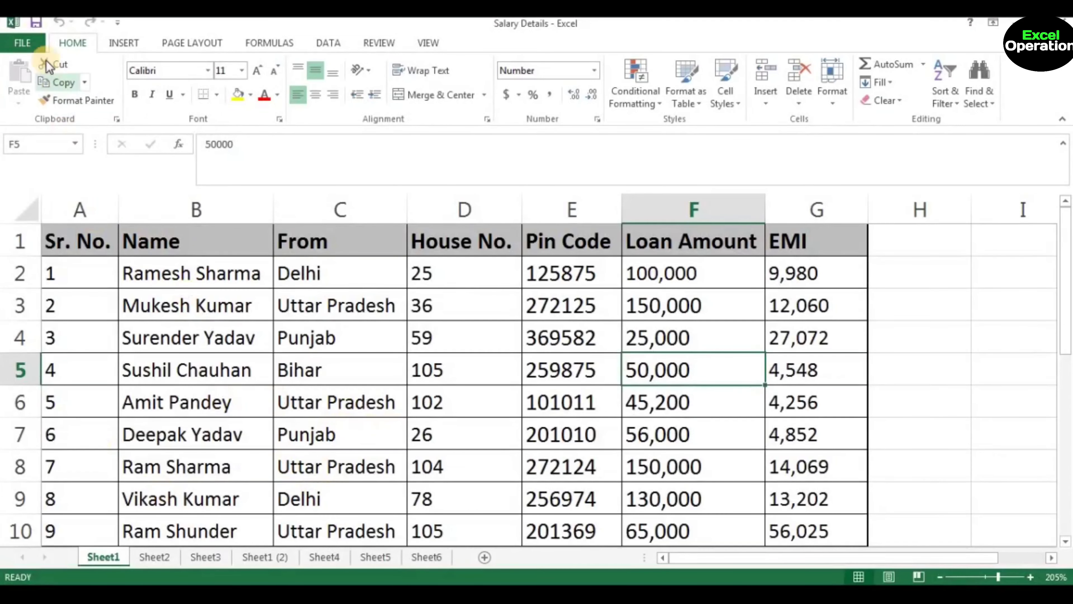
{"action": "left_click", "coordinate": [33, 47]}
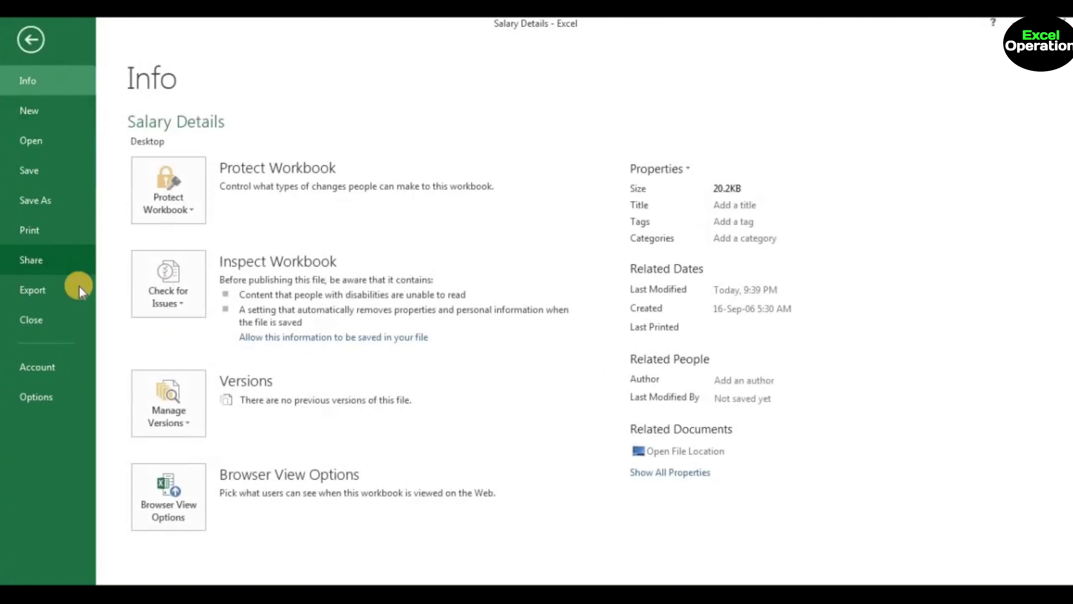
{"action": "left_click", "coordinate": [25, 199]}
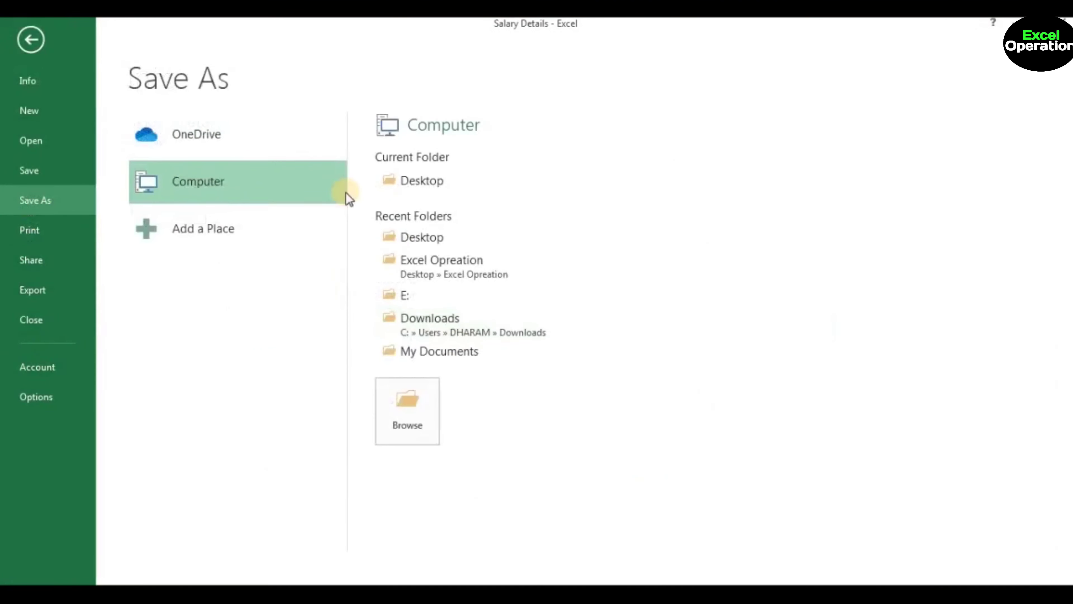
{"action": "left_click", "coordinate": [38, 37]}
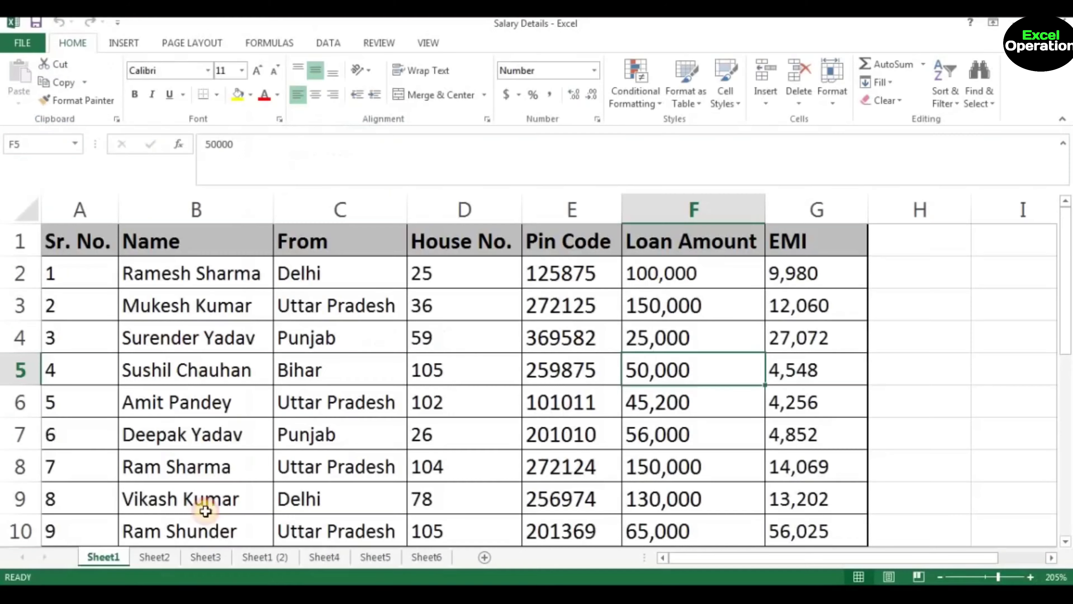
Step: Go to Sheet1's loan table and select all its cells with the corner button
{"action": "right_click", "coordinate": [196, 562]}
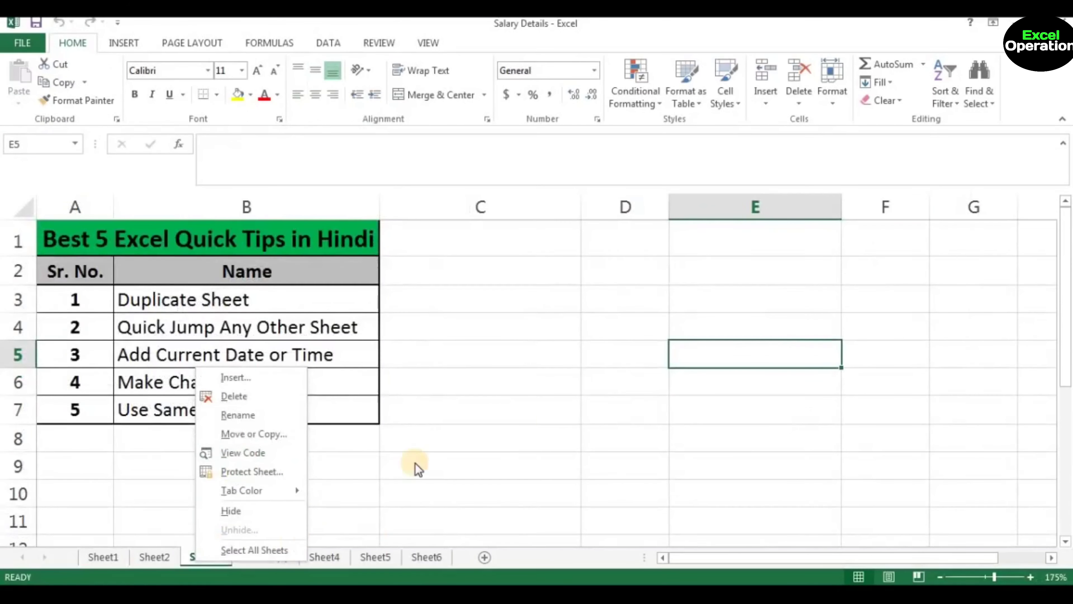
{"action": "left_click", "coordinate": [101, 559]}
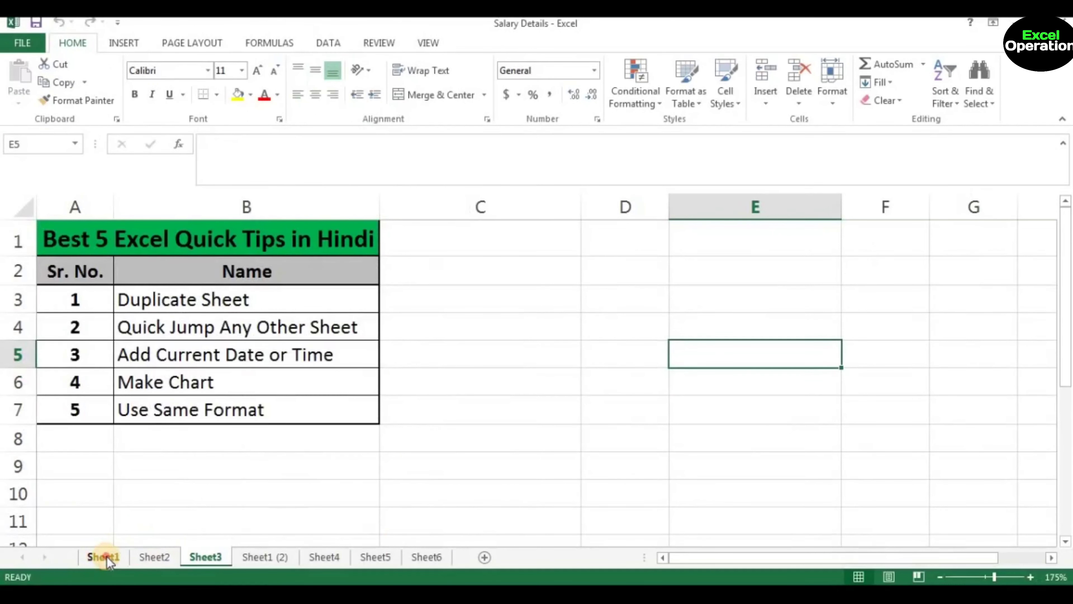
{"action": "left_click", "coordinate": [107, 556]}
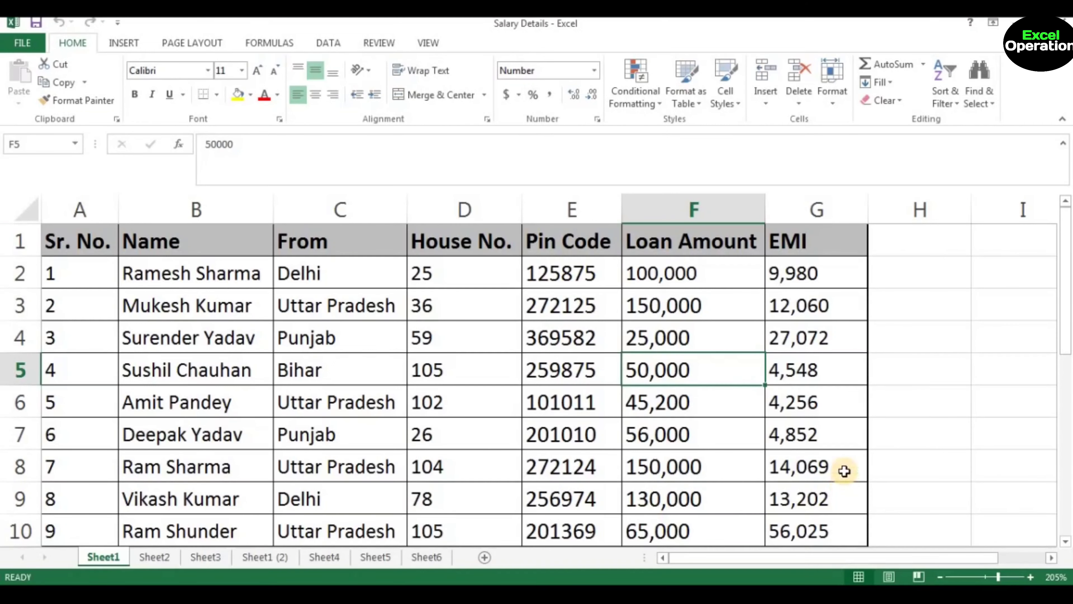
{"action": "left_click", "coordinate": [901, 360]}
{"action": "key", "text": "Down"}
{"action": "key", "text": "Down"}
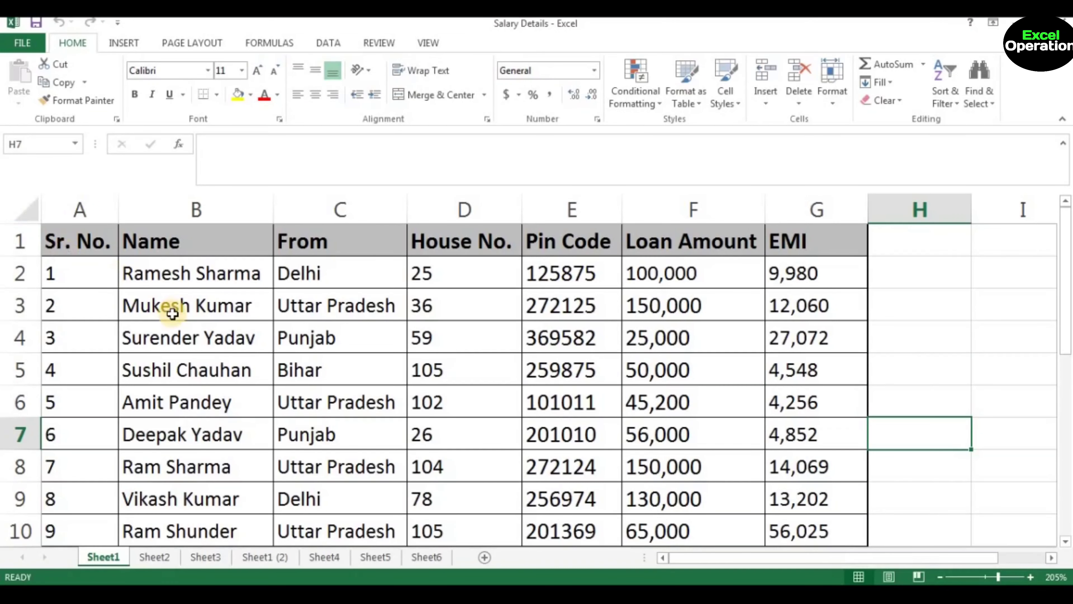
{"action": "left_click", "coordinate": [30, 215]}
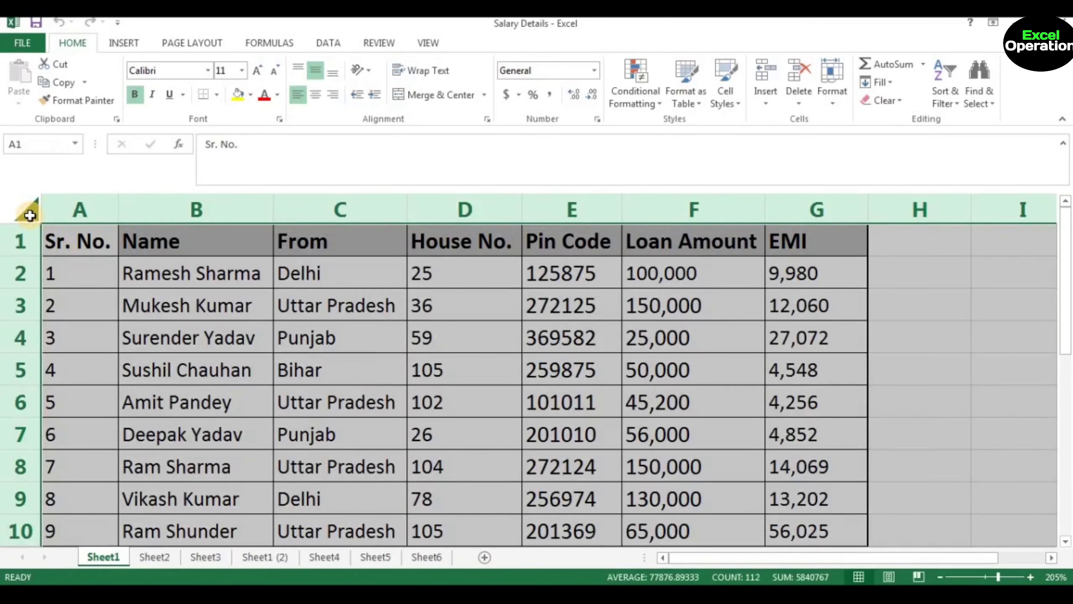
Step: Copy the selected Sheet1, launch Excel 2013 for a blank Book1, and paste at A1
{"action": "key", "text": "ctrl+c"}
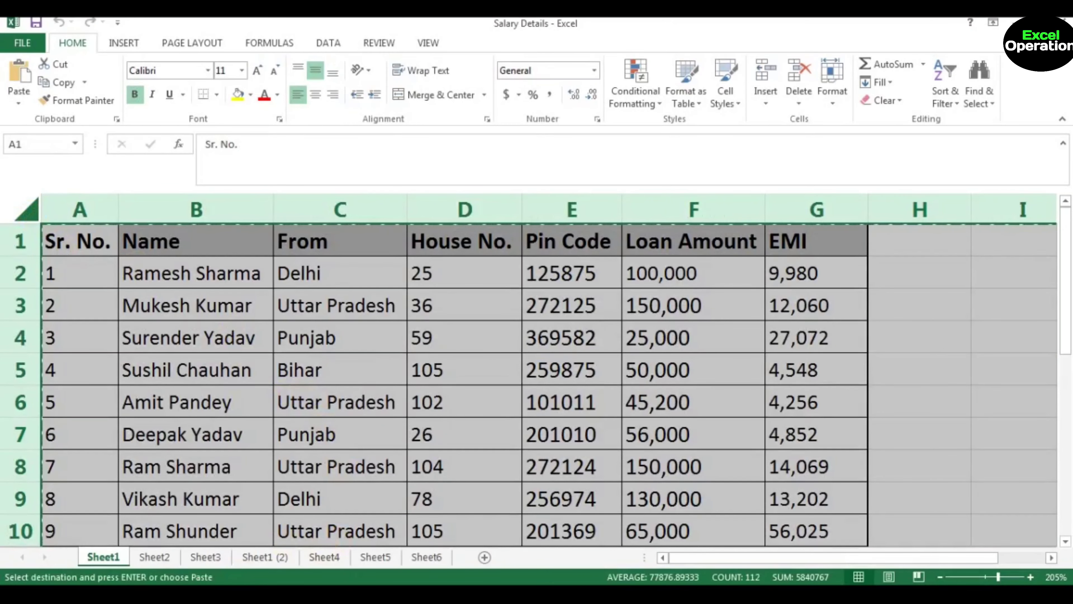
{"action": "key", "text": "super"}
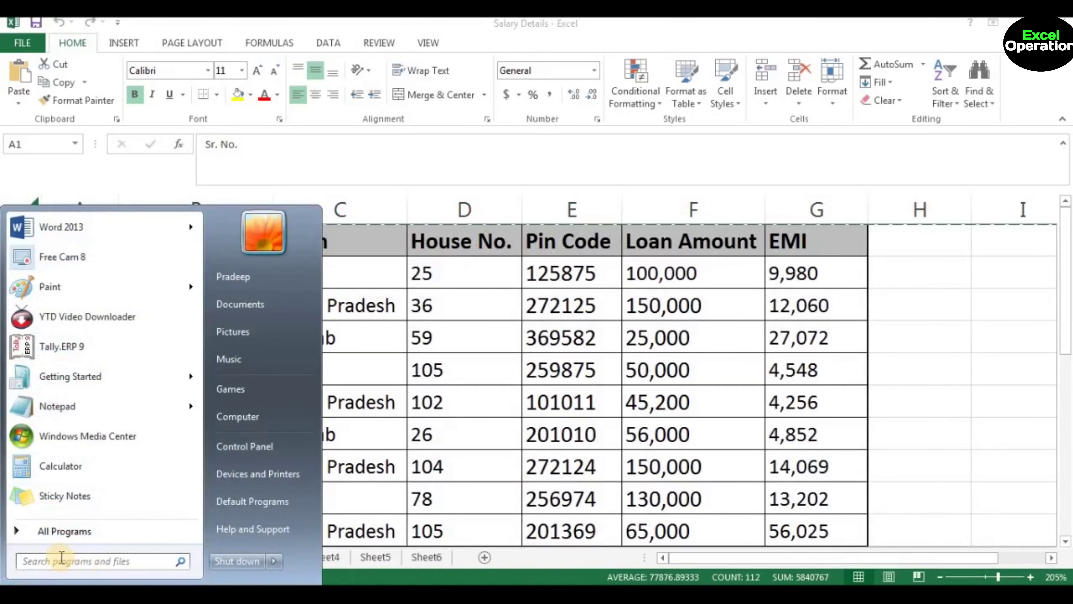
{"action": "type", "text": "exc"}
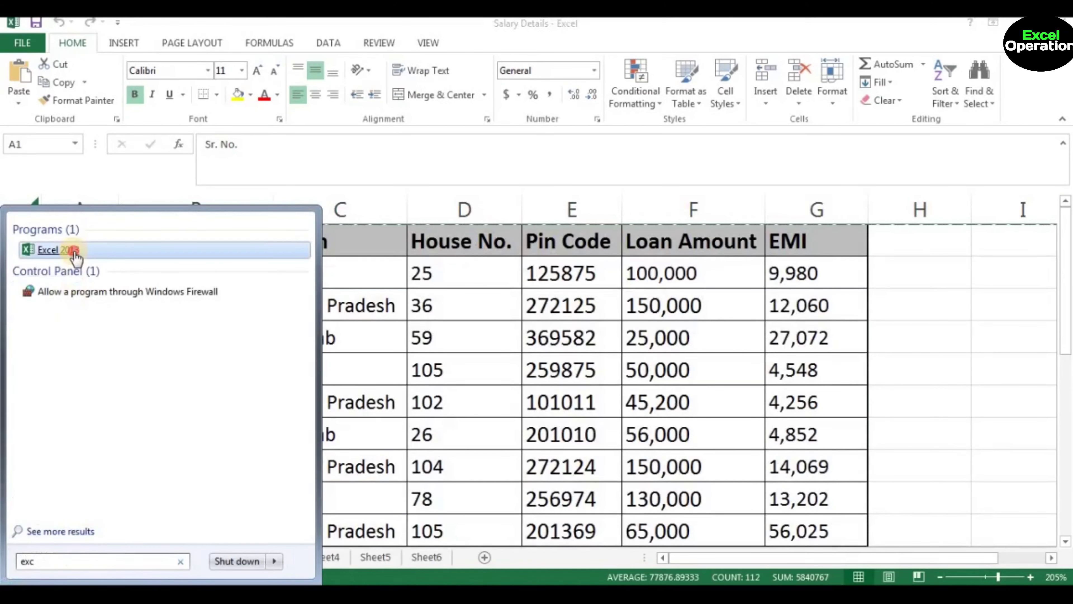
{"action": "left_click", "coordinate": [76, 252]}
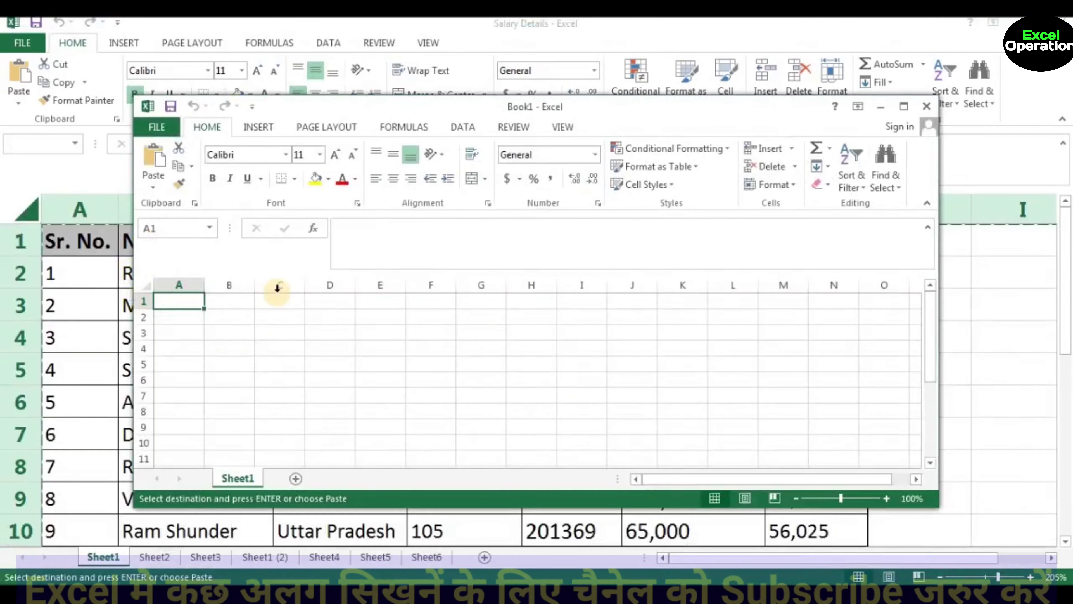
{"action": "left_click", "coordinate": [905, 106]}
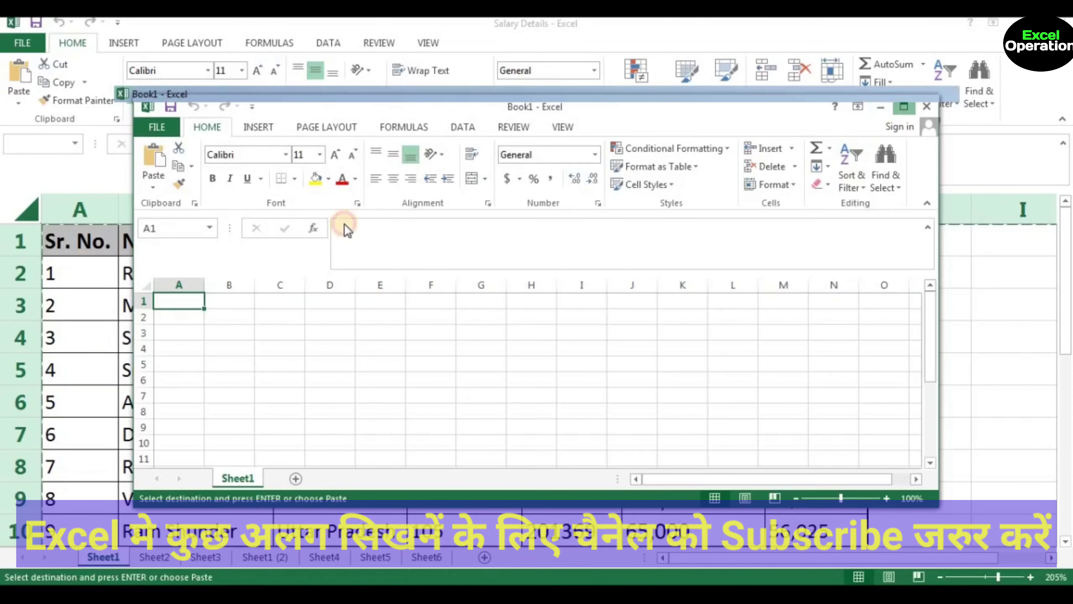
{"action": "key", "text": "ctrl+v"}
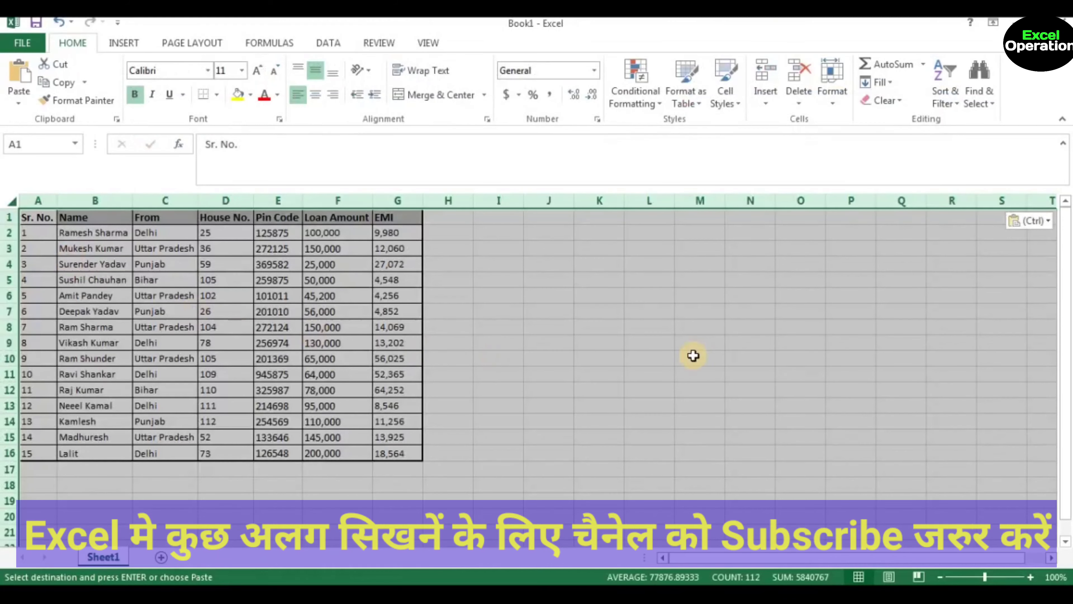
Step: Narrow the Name (B) and From (C) columns of the pasted table in Book1
{"action": "left_click", "coordinate": [648, 359]}
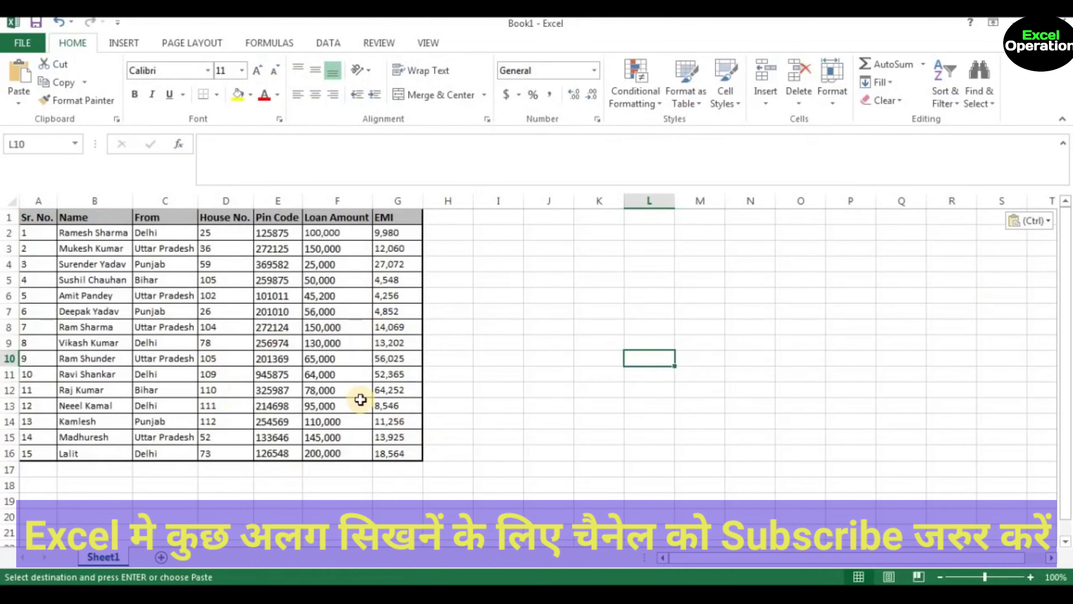
{"action": "scroll", "coordinate": [322, 374], "scroll_direction": "up", "scroll_amount": 2, "text": "ctrl"}
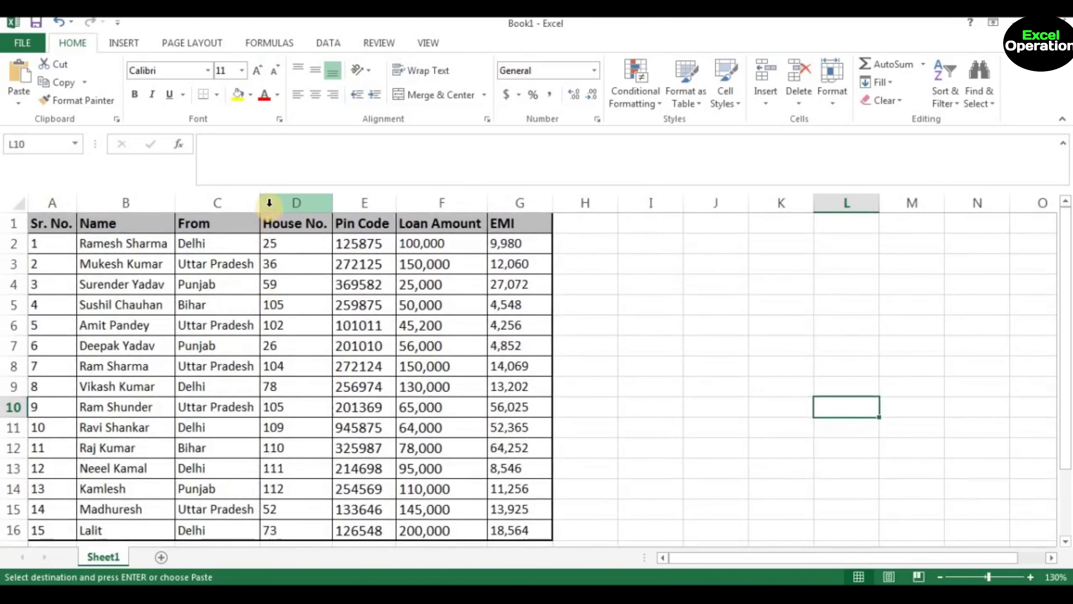
{"action": "mouse_move", "coordinate": [261, 203]}
{"action": "left_mouse_down"}
{"action": "mouse_move", "coordinate": [228, 220]}
{"action": "mouse_move", "coordinate": [168, 209]}
{"action": "left_mouse_up"}
{"action": "left_click", "coordinate": [196, 284]}
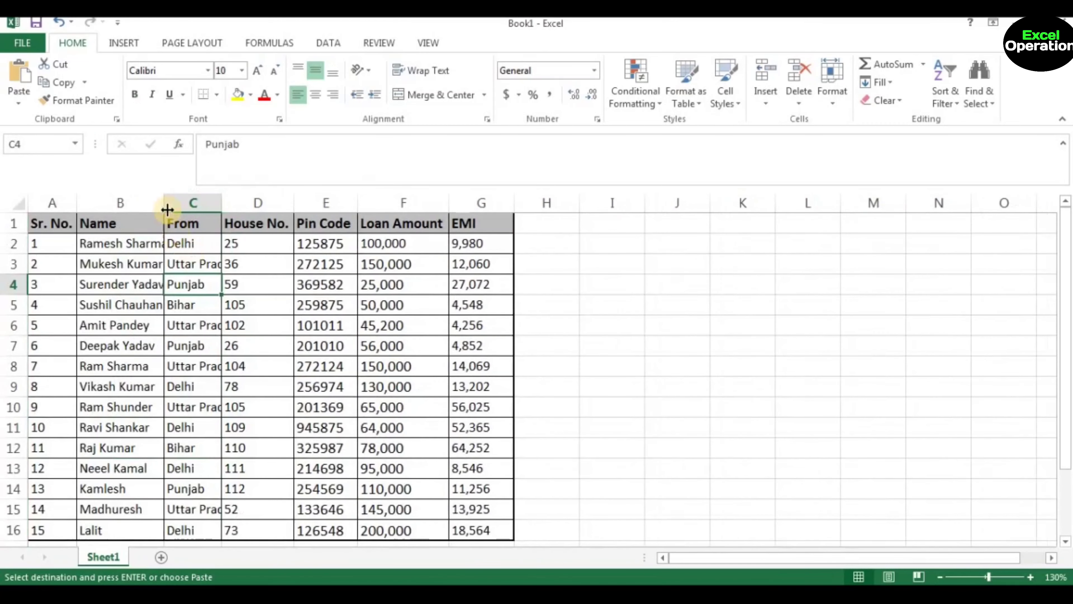
{"action": "left_click", "coordinate": [170, 189]}
{"action": "left_click", "coordinate": [290, 284]}
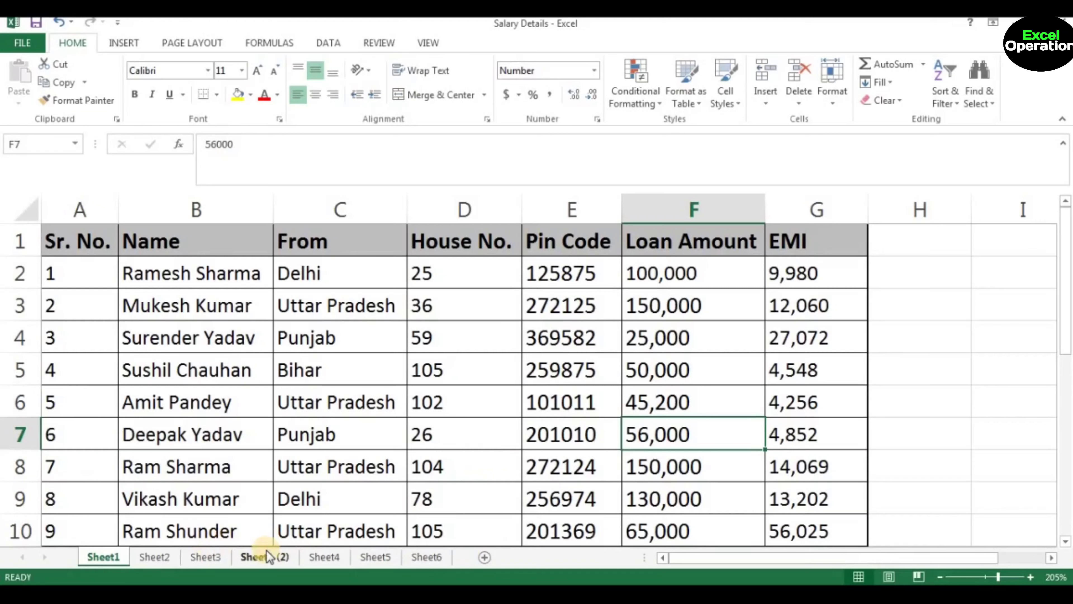
Step: Open Move or Copy for Sheet1, leaving the position at before Sheet1
{"action": "left_click", "coordinate": [526, 435]}
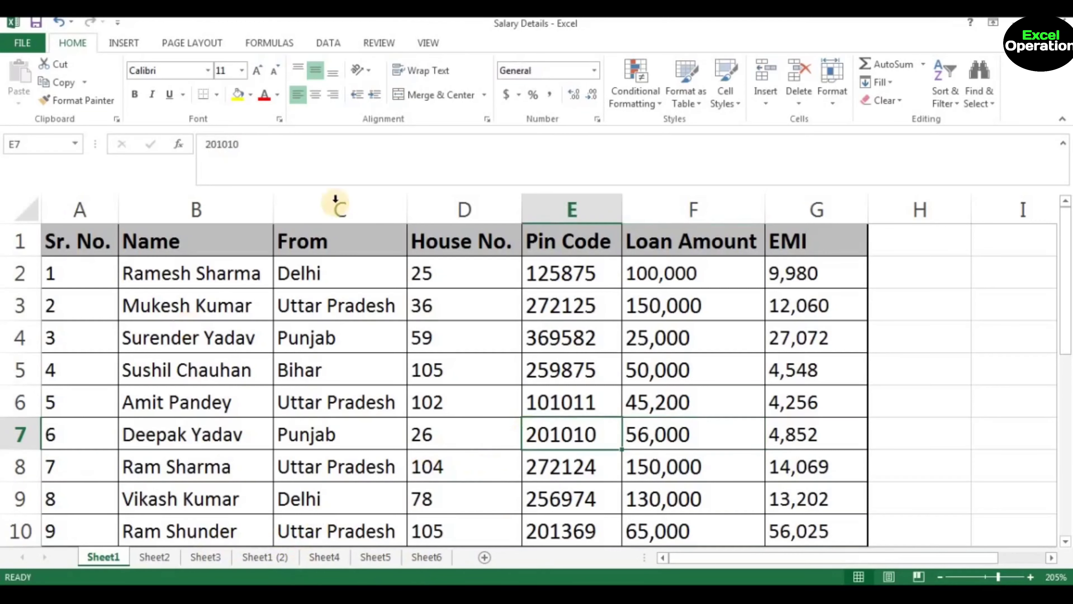
{"action": "right_click", "coordinate": [104, 557]}
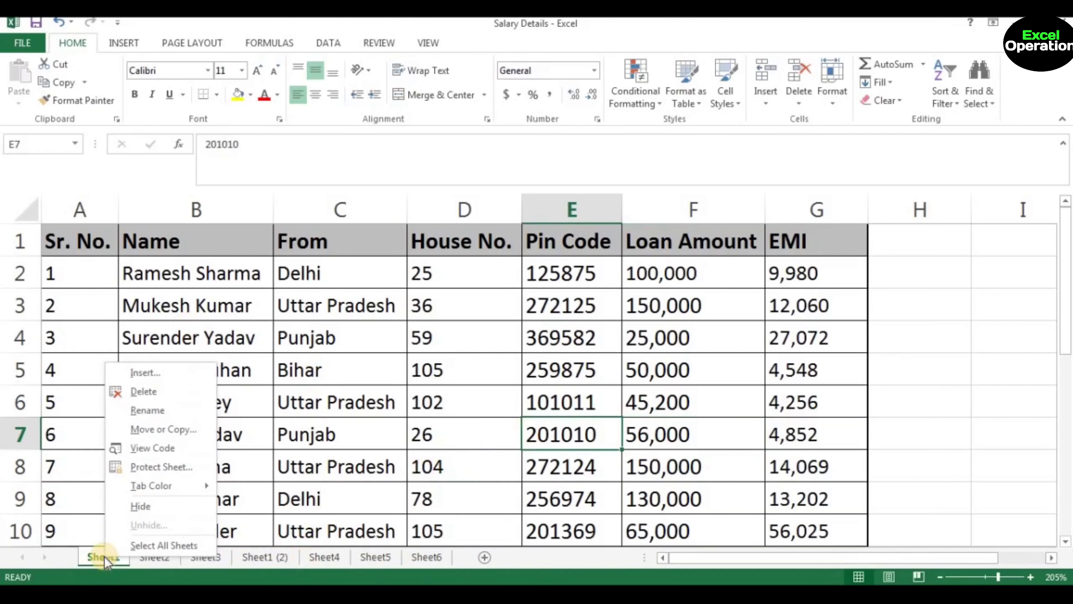
{"action": "left_click", "coordinate": [165, 430]}
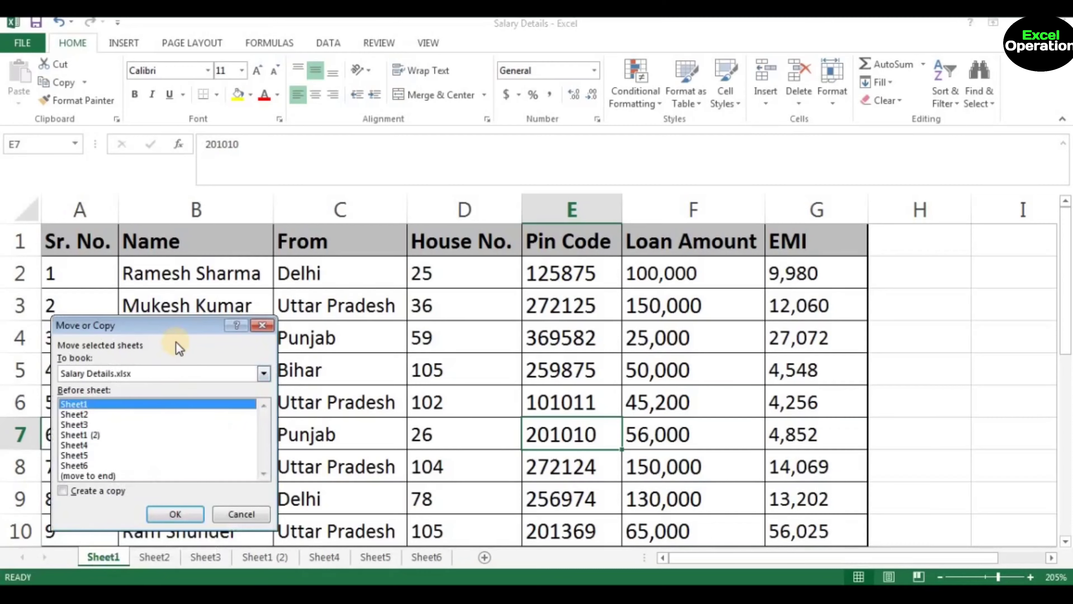
{"action": "left_click_drag", "start_coordinate": [192, 334], "coordinate": [451, 271]}
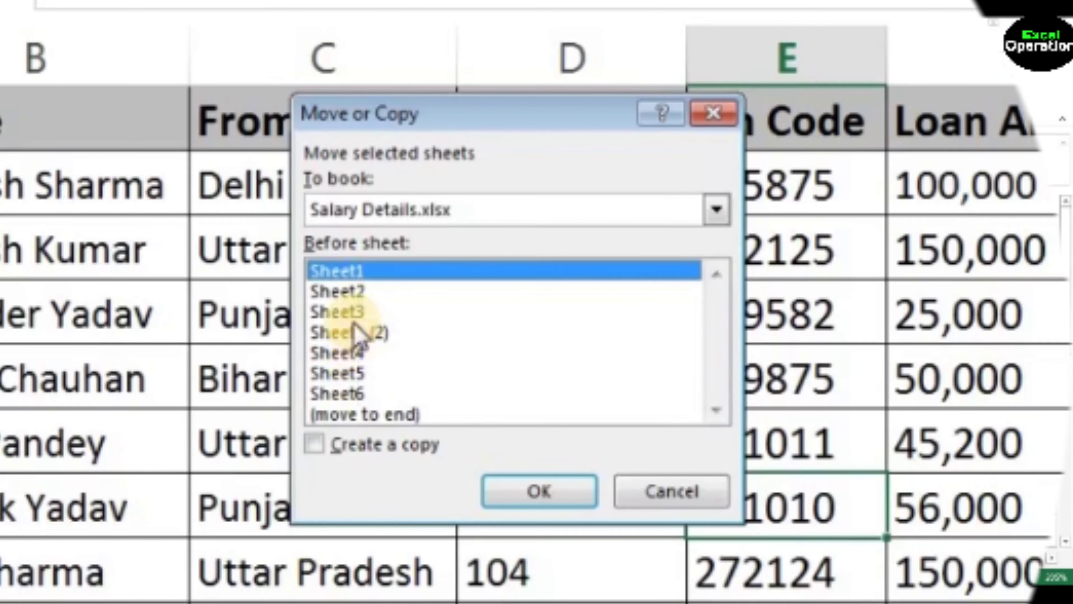
{"action": "left_click", "coordinate": [353, 311]}
{"action": "left_click", "coordinate": [334, 291]}
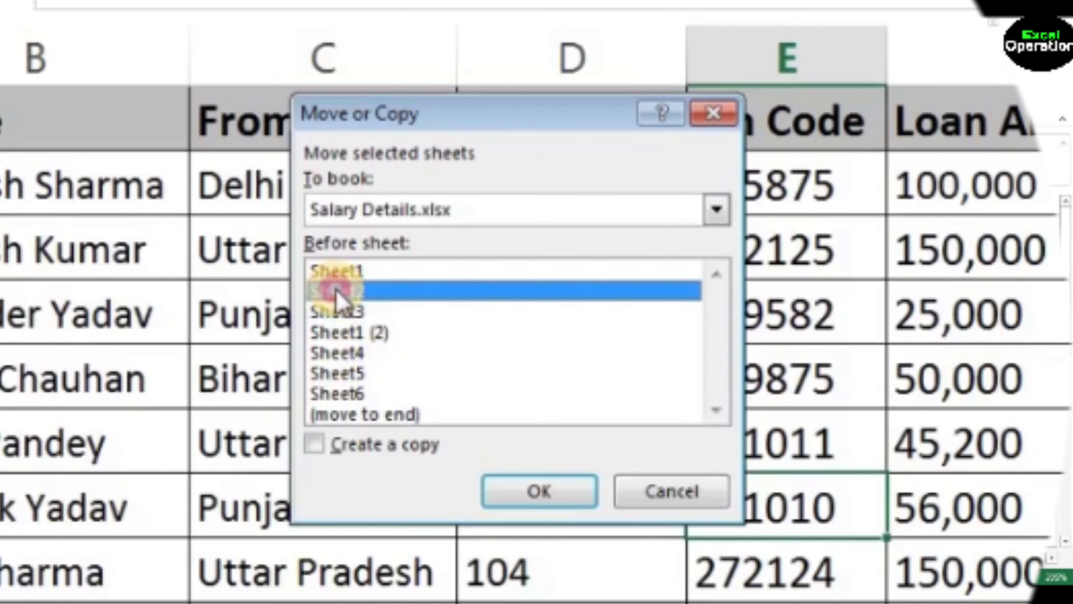
{"action": "left_click", "coordinate": [349, 271]}
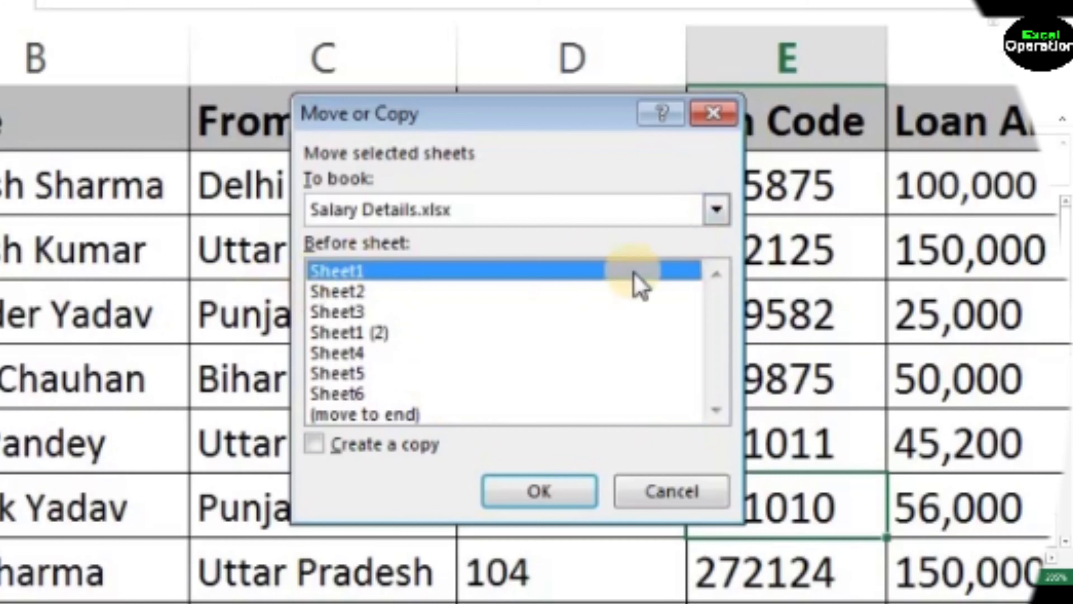
Step: Send Sheet1 to (new book) with Create a copy ticked
{"action": "left_click", "coordinate": [716, 209]}
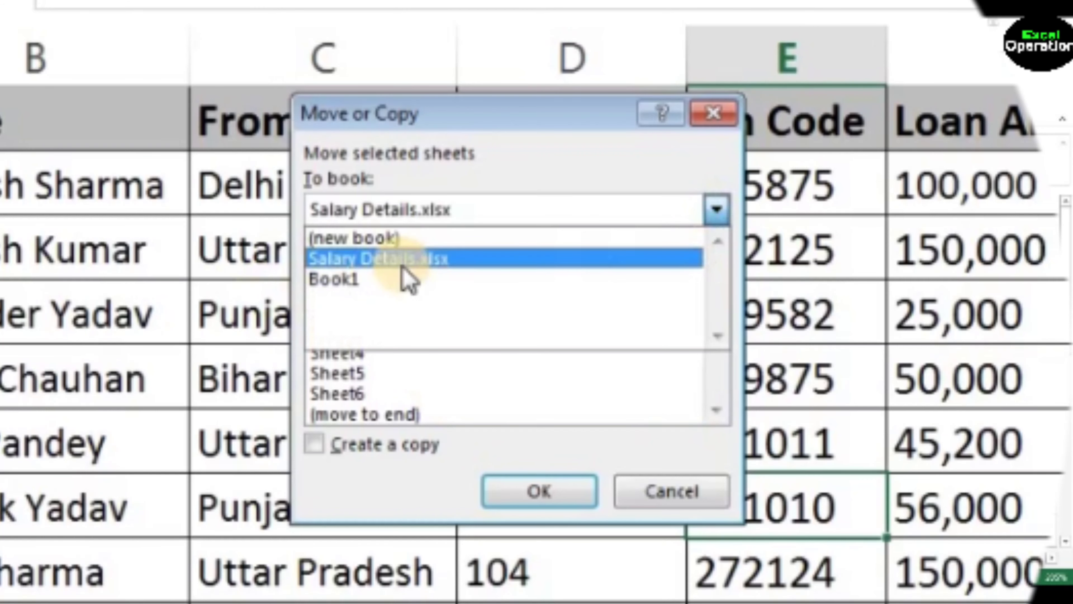
{"action": "left_click", "coordinate": [344, 239]}
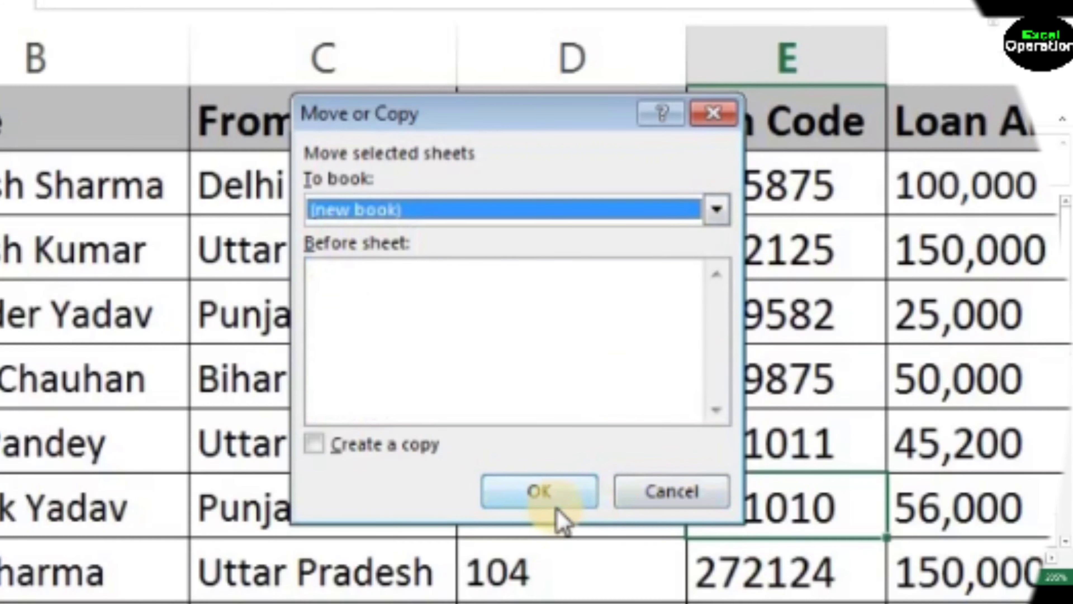
{"action": "left_click", "coordinate": [316, 445]}
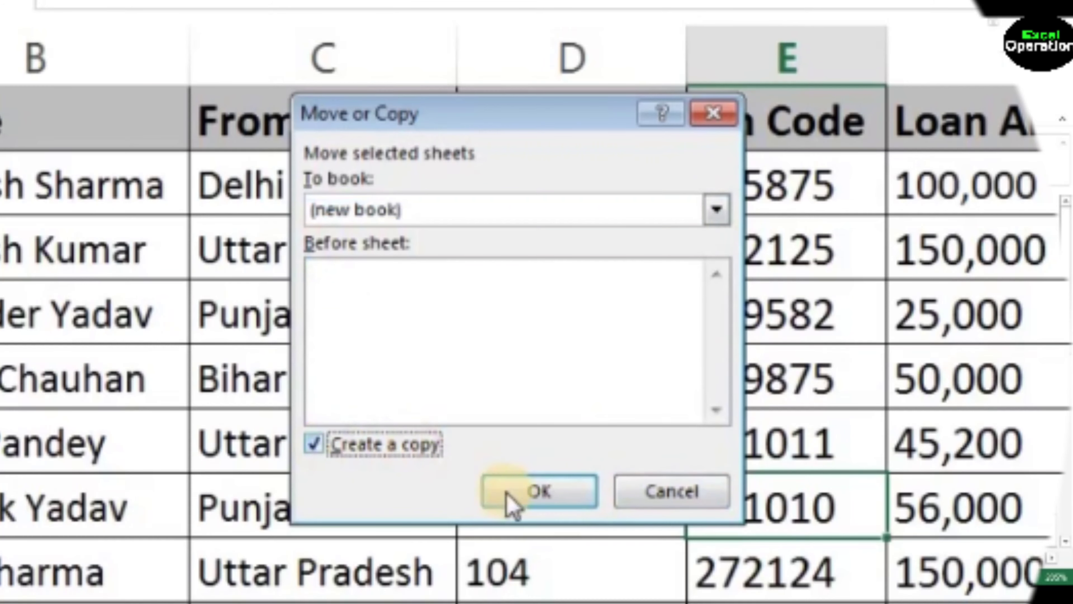
{"action": "left_click", "coordinate": [524, 506]}
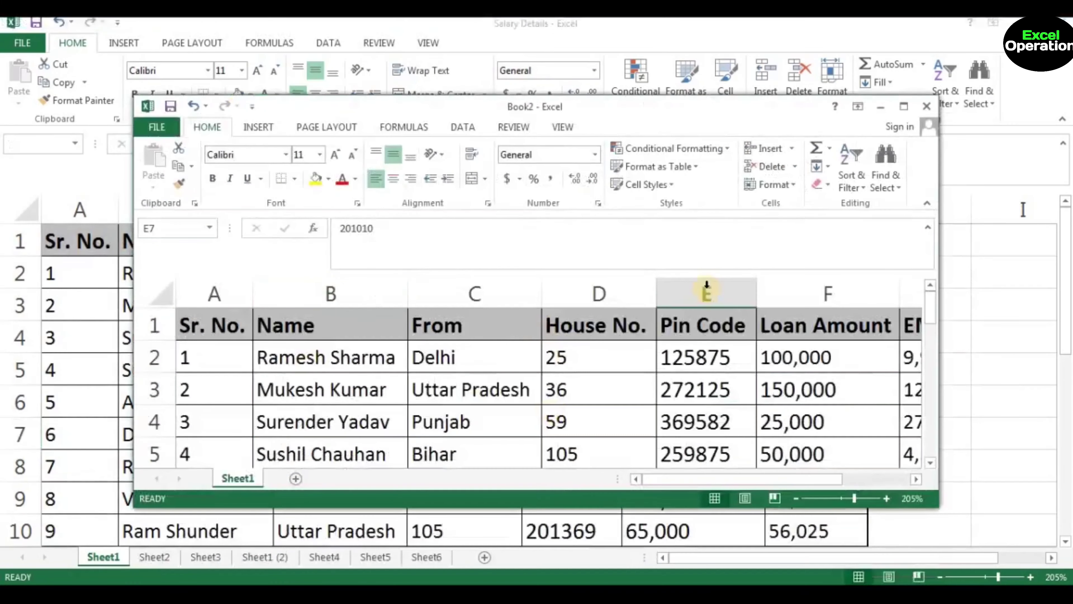
Step: Maximize Book2 and check empty cells H2, H5, H7, H4 and I5 beside the copied table
{"action": "left_click", "coordinate": [904, 107]}
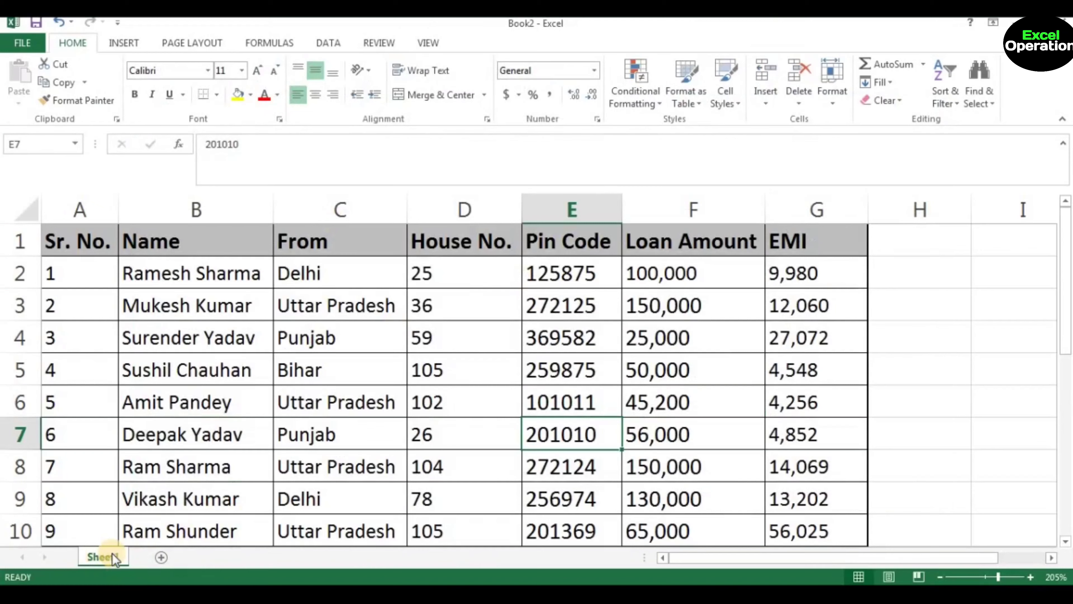
{"action": "left_click", "coordinate": [966, 279]}
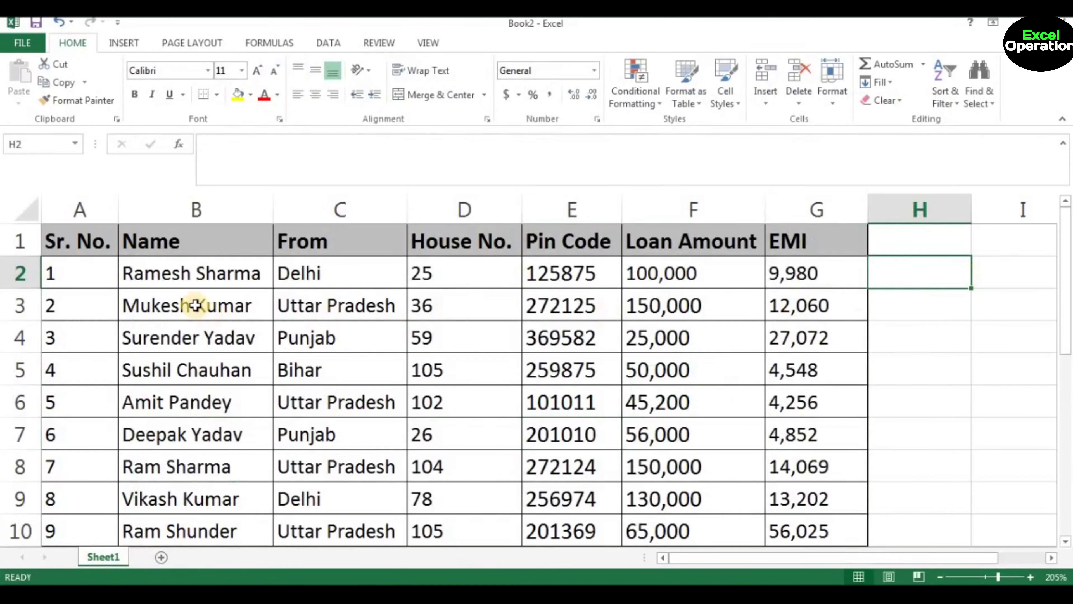
{"action": "left_click", "coordinate": [928, 352]}
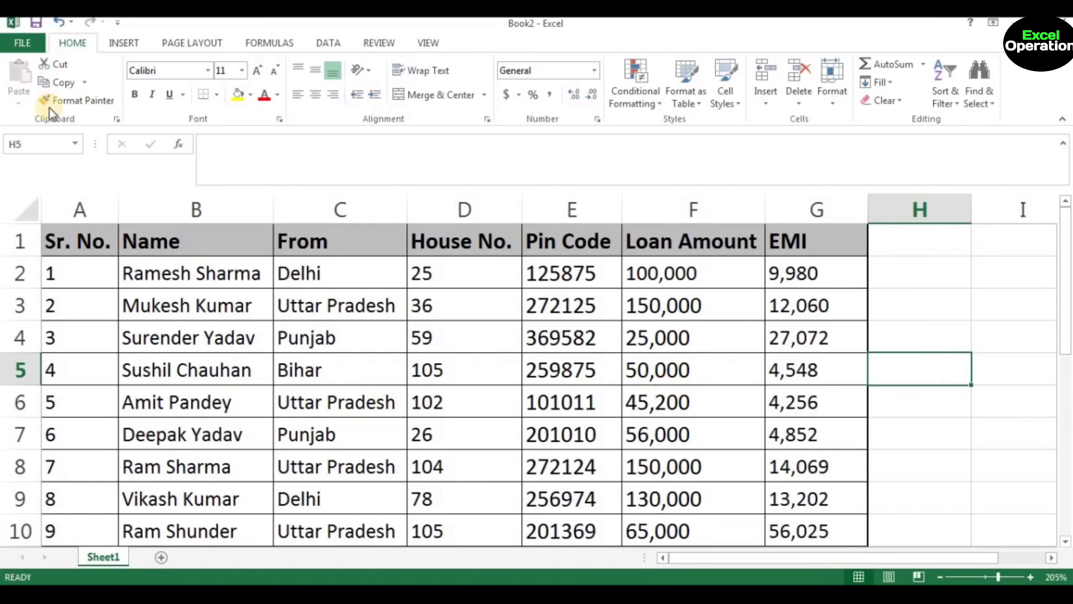
{"action": "left_click", "coordinate": [965, 437]}
{"action": "left_click", "coordinate": [956, 343]}
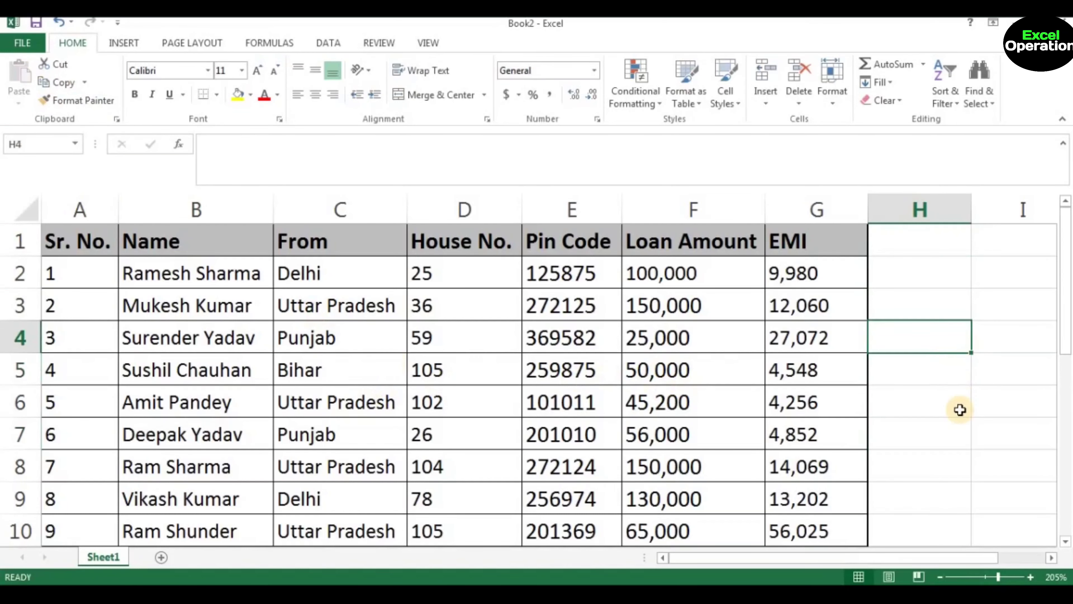
{"action": "left_click", "coordinate": [980, 376]}
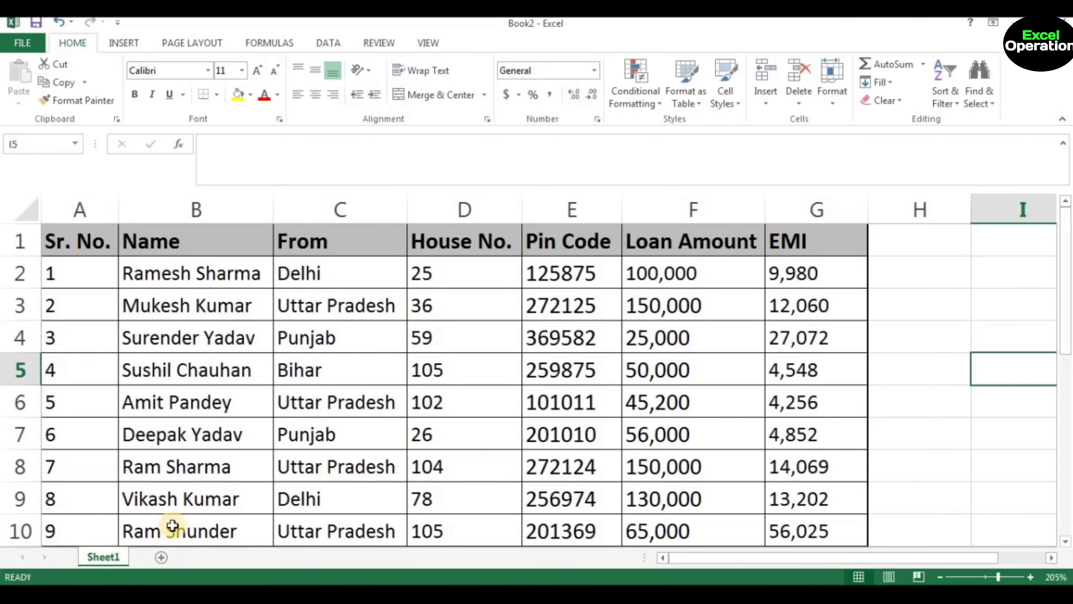